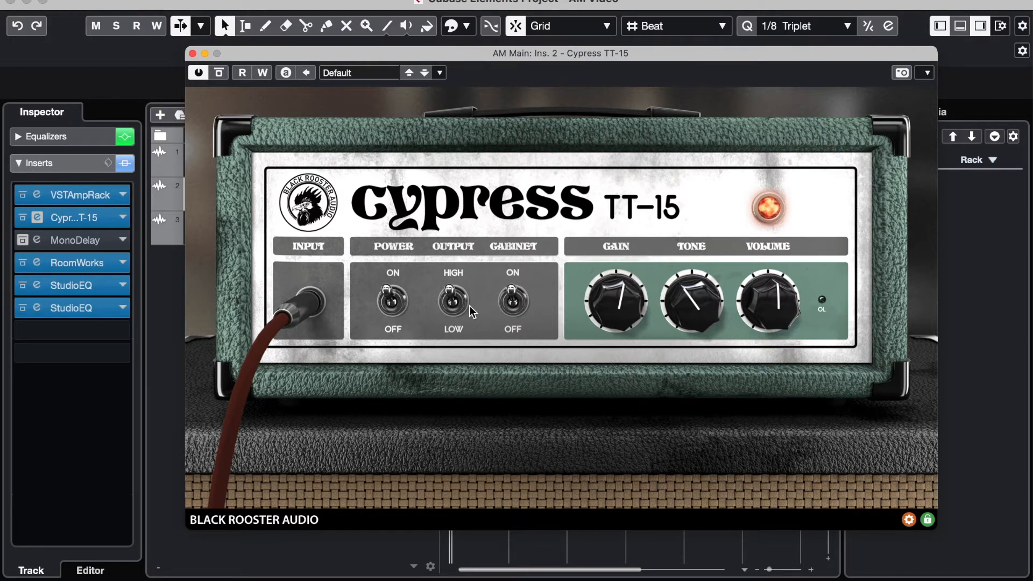
Step: Close the Cypress TT-15 amp editor and mute the AM Layer track
{"action": "left_click_drag", "start_coordinate": [398, 52], "coordinate": [401, 49]}
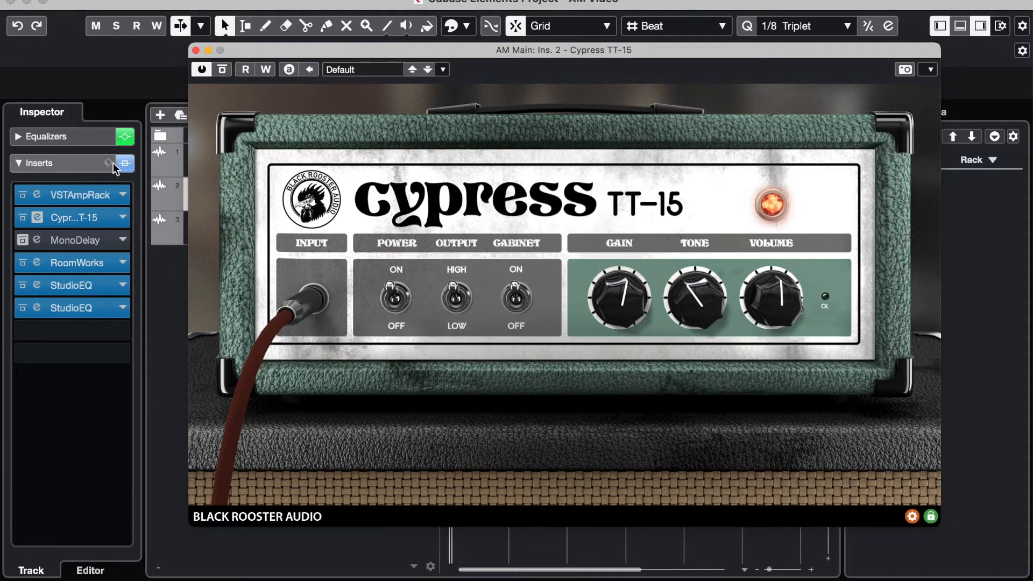
{"action": "left_click_drag", "start_coordinate": [288, 49], "coordinate": [285, 45]}
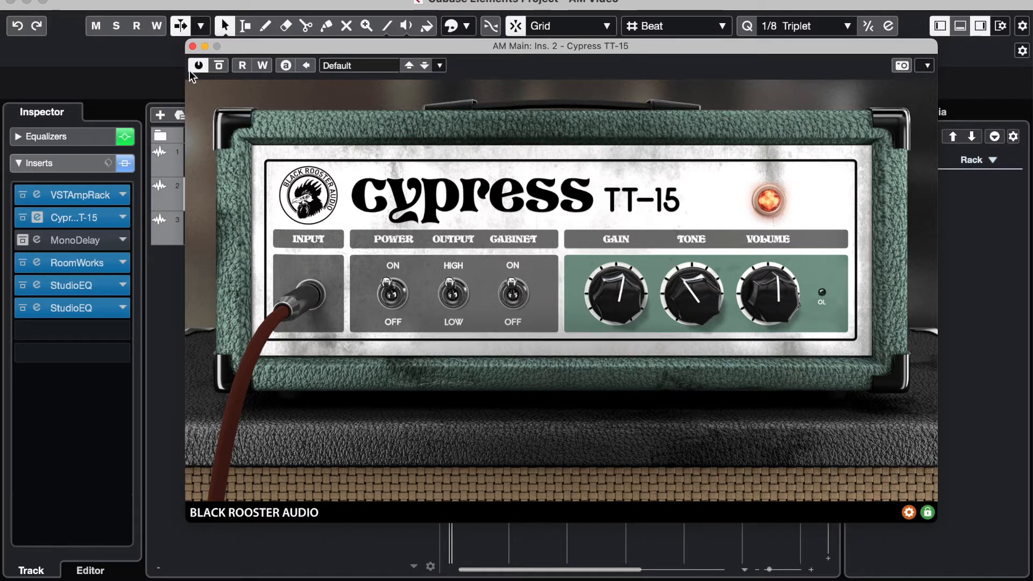
{"action": "left_click", "coordinate": [193, 47]}
{"action": "left_click", "coordinate": [197, 153]}
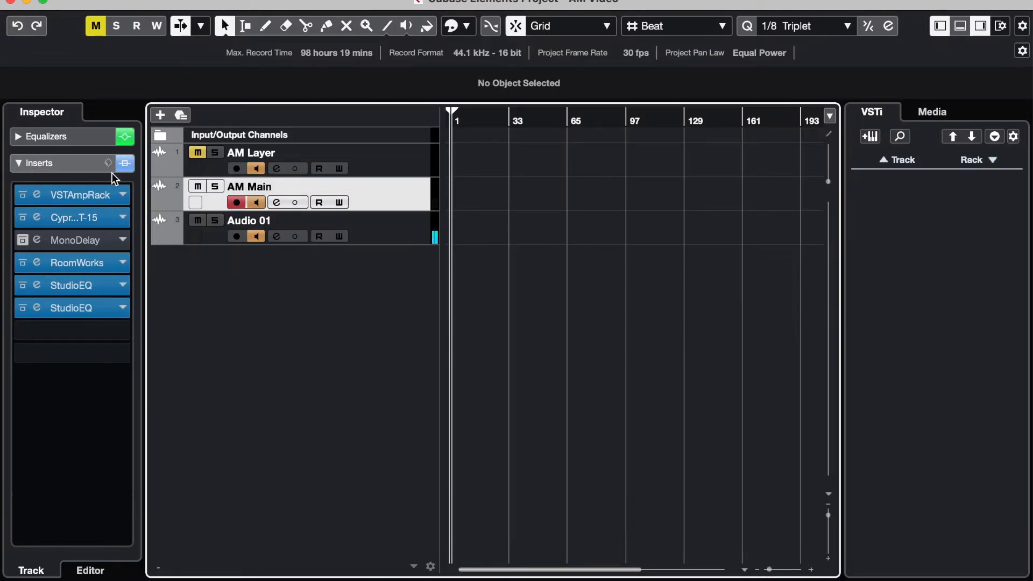
Step: Bypass every AM Main insert except Cypress TT-15, and toggle monitoring on Audio 01 to audition the amp
{"action": "left_click", "coordinate": [125, 163]}
{"action": "left_click", "coordinate": [23, 217]}
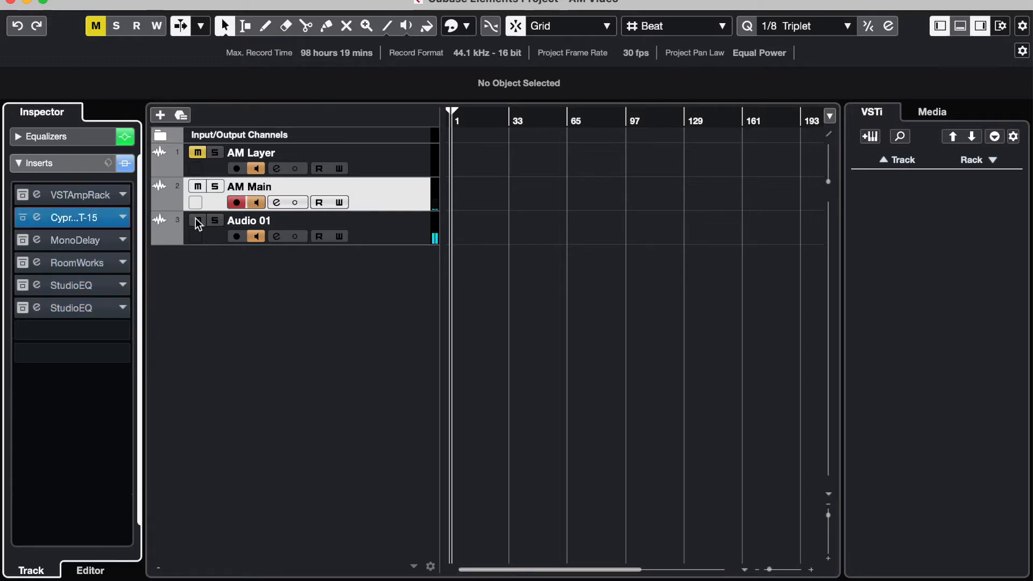
{"action": "left_click", "coordinate": [254, 236]}
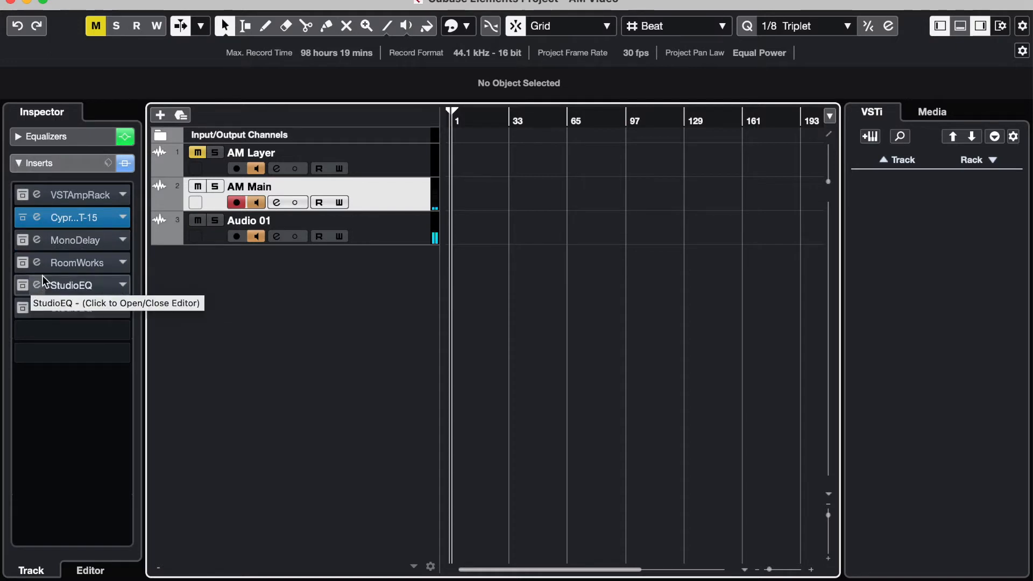
Step: Examine AM Main's equalizer curve and band values in its channel settings, and return to the insert list
{"action": "left_click", "coordinate": [63, 136]}
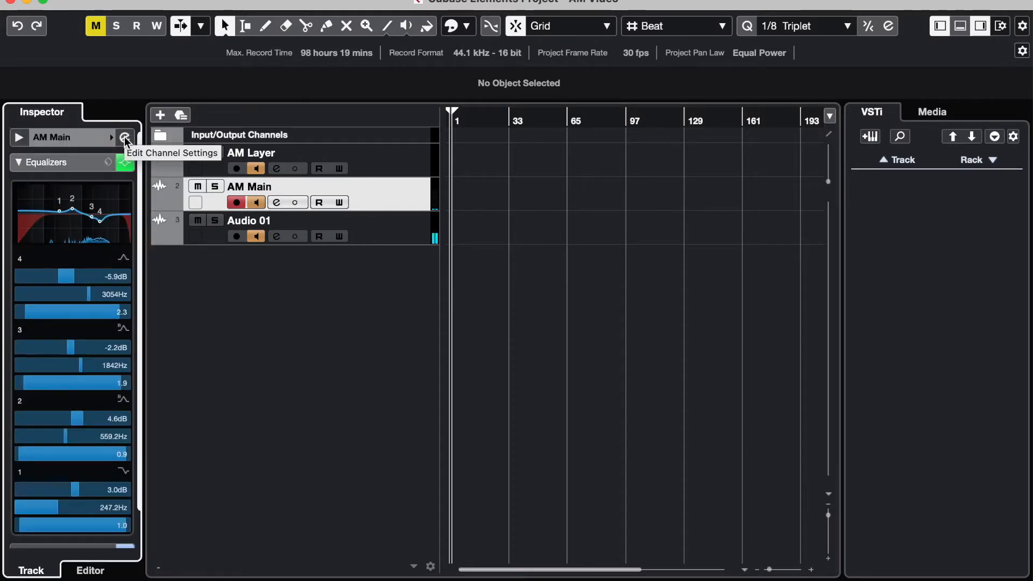
{"action": "key", "text": "e"}
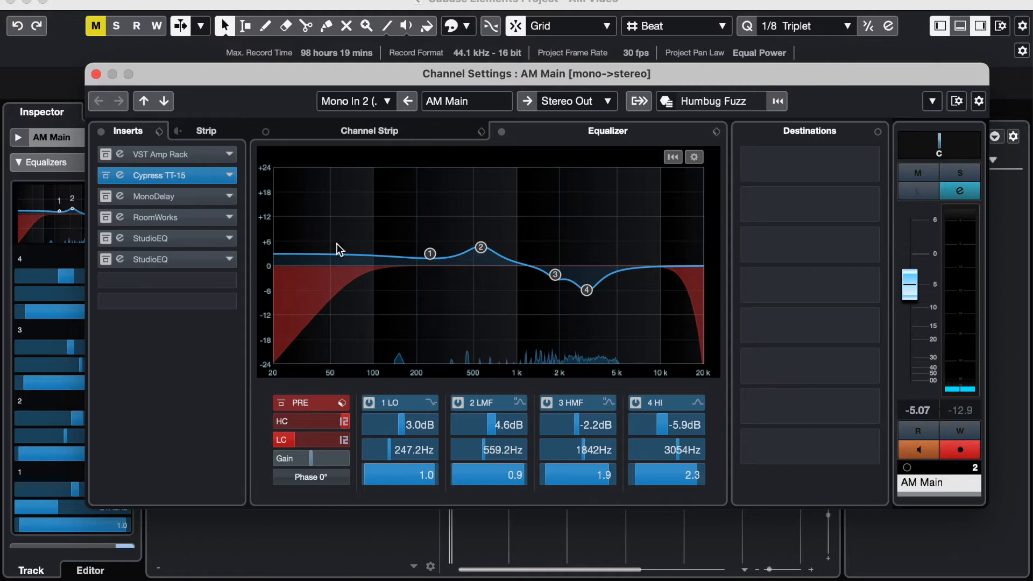
{"action": "left_click", "coordinate": [96, 74]}
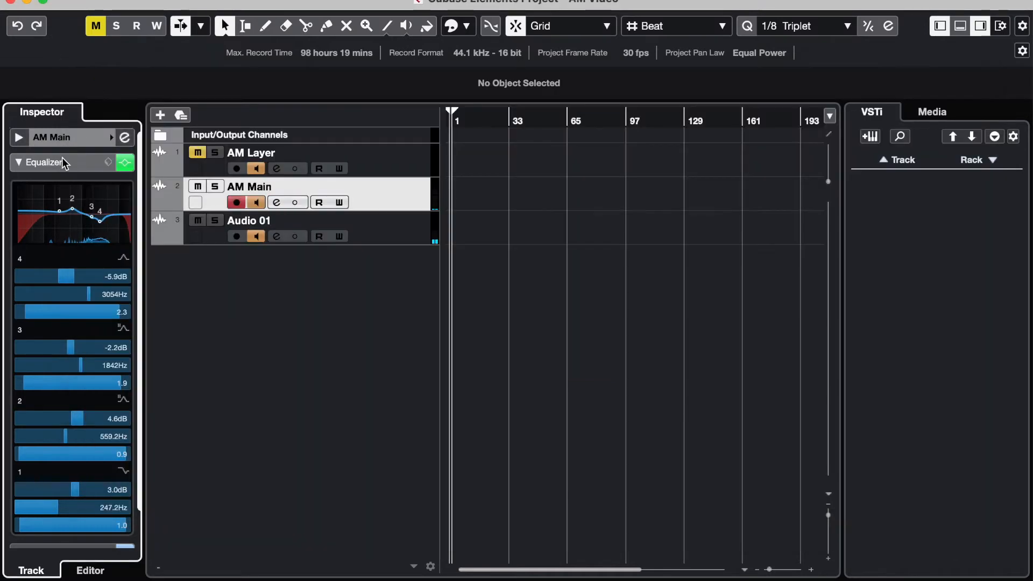
{"action": "left_click", "coordinate": [60, 158]}
{"action": "left_click", "coordinate": [60, 186]}
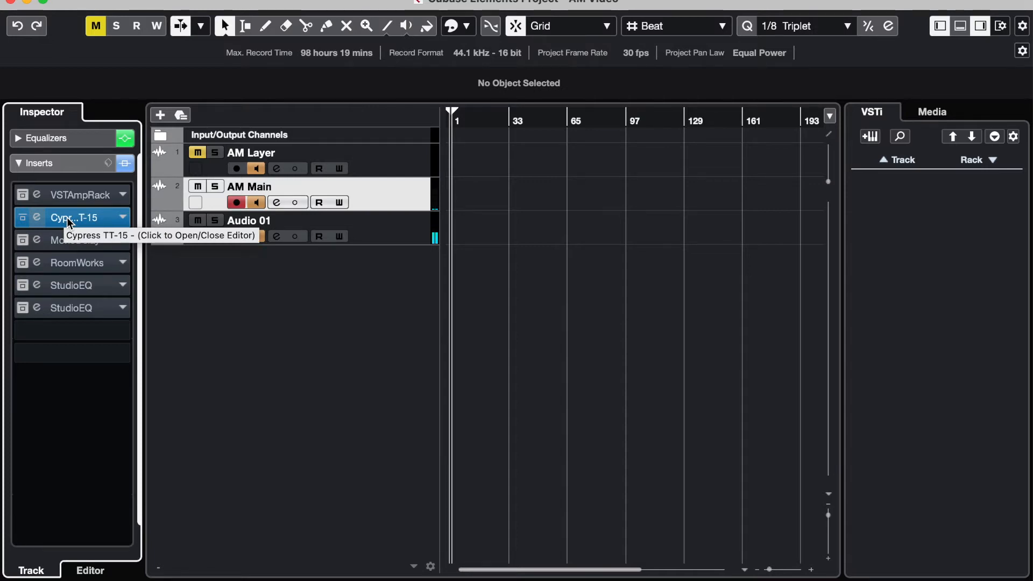
{"action": "left_click", "coordinate": [86, 138]}
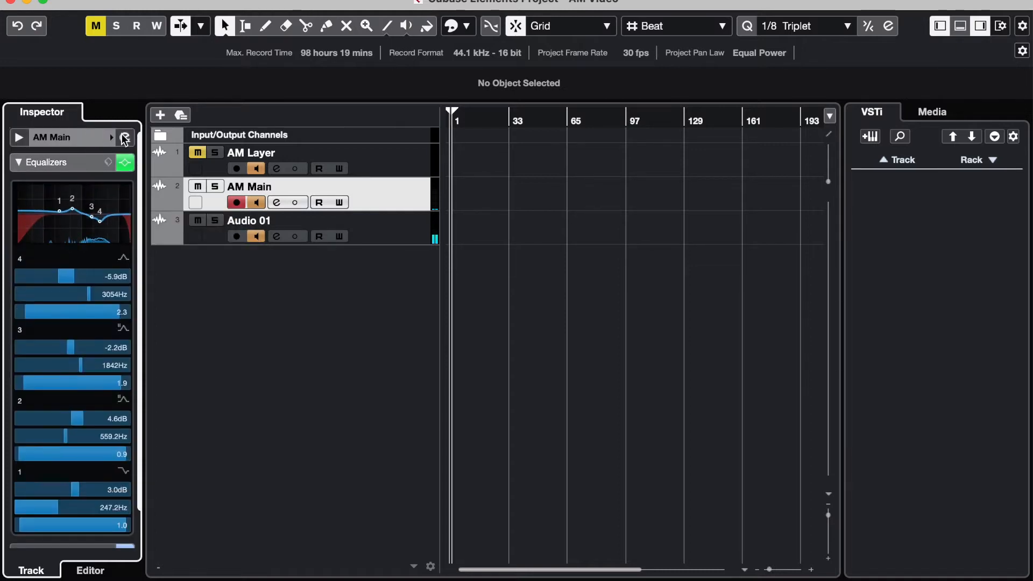
{"action": "left_click", "coordinate": [120, 138]}
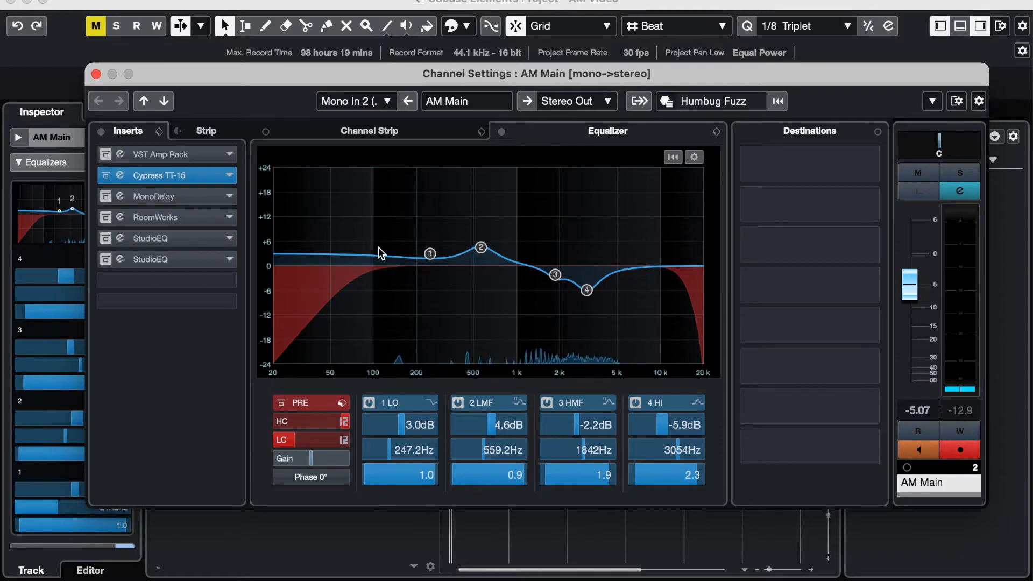
{"action": "left_click", "coordinate": [95, 74]}
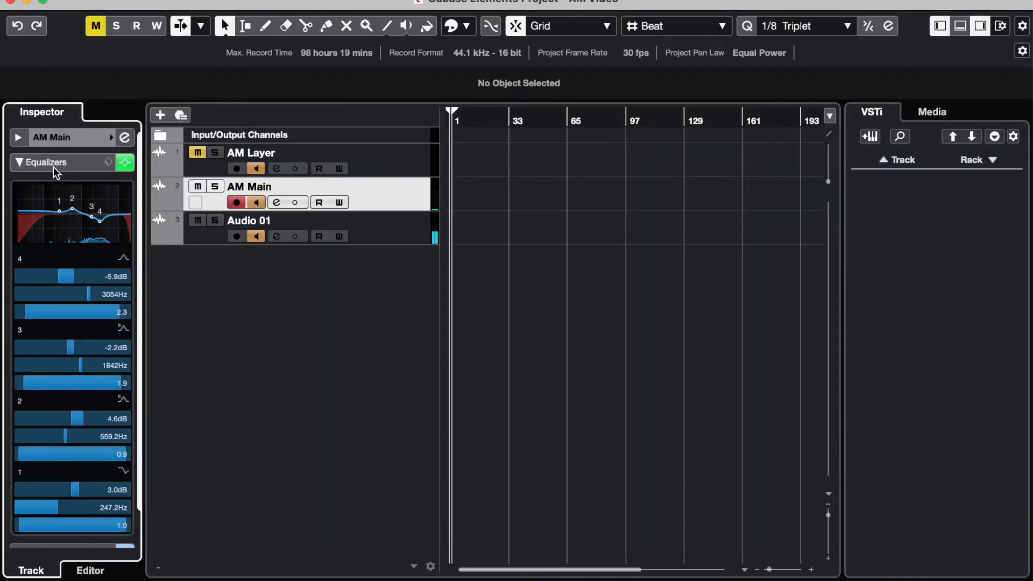
{"action": "left_click", "coordinate": [53, 163]}
{"action": "left_click", "coordinate": [57, 186]}
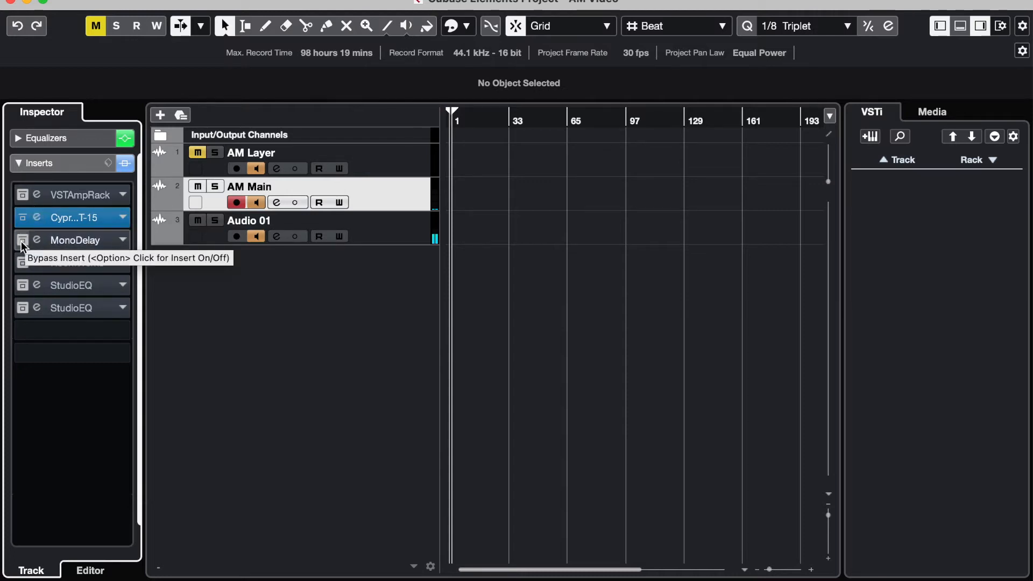
Step: Inspect the Fuzz pedal's boost, tone and level settings in AM Main's VST Amp Rack insert
{"action": "left_click", "coordinate": [15, 197]}
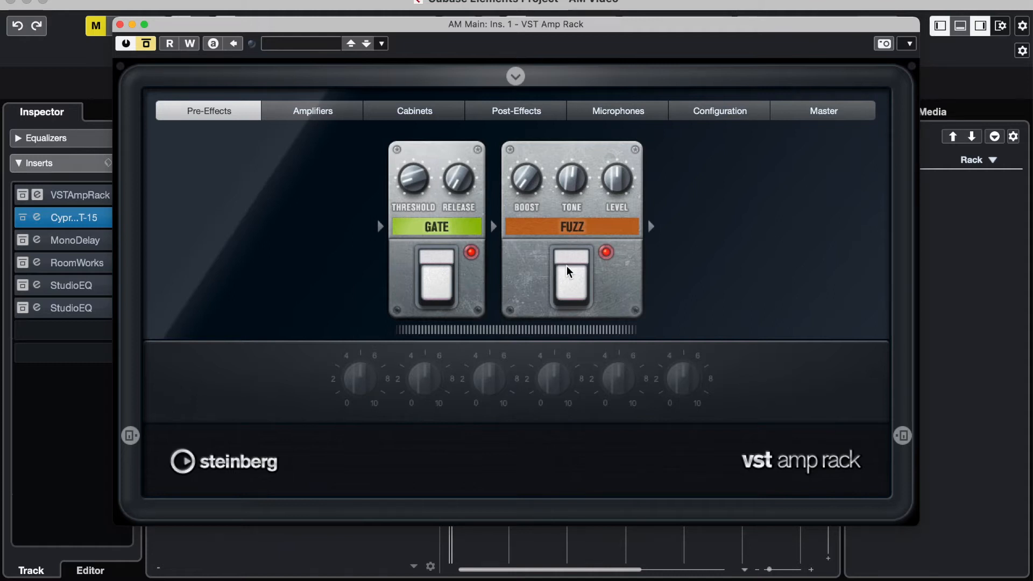
{"action": "mouse_move", "coordinate": [526, 190]}
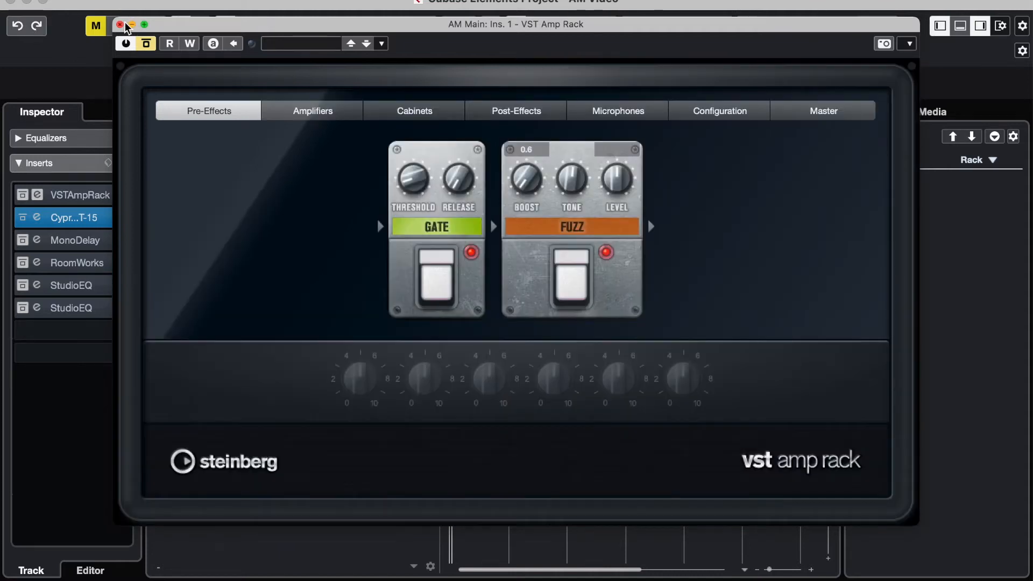
{"action": "left_click", "coordinate": [120, 25]}
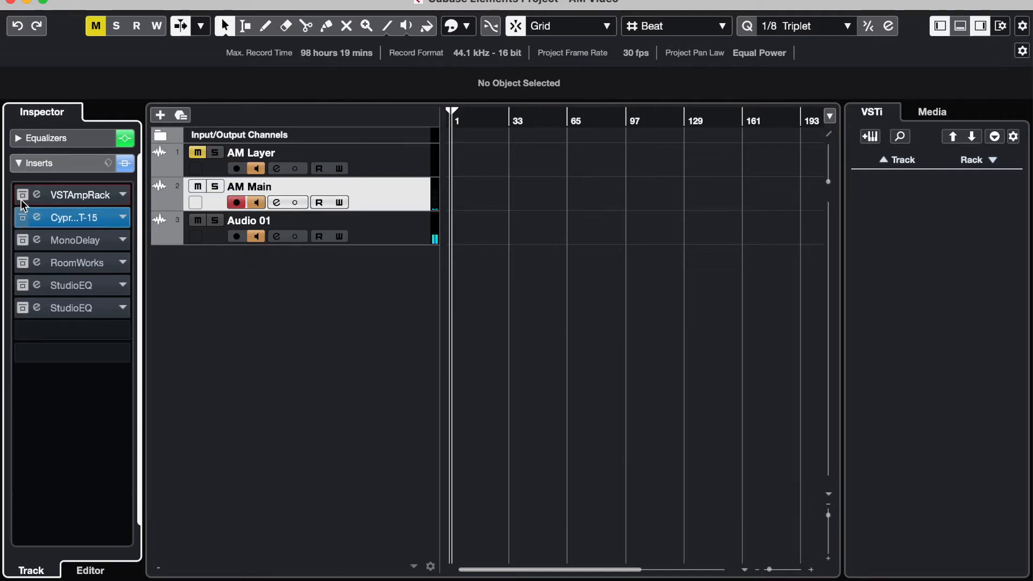
Step: Activate the VST Amp Rack insert on AM Main, auditioning it with Audio 01's monitoring temporarily off
{"action": "left_click", "coordinate": [256, 236]}
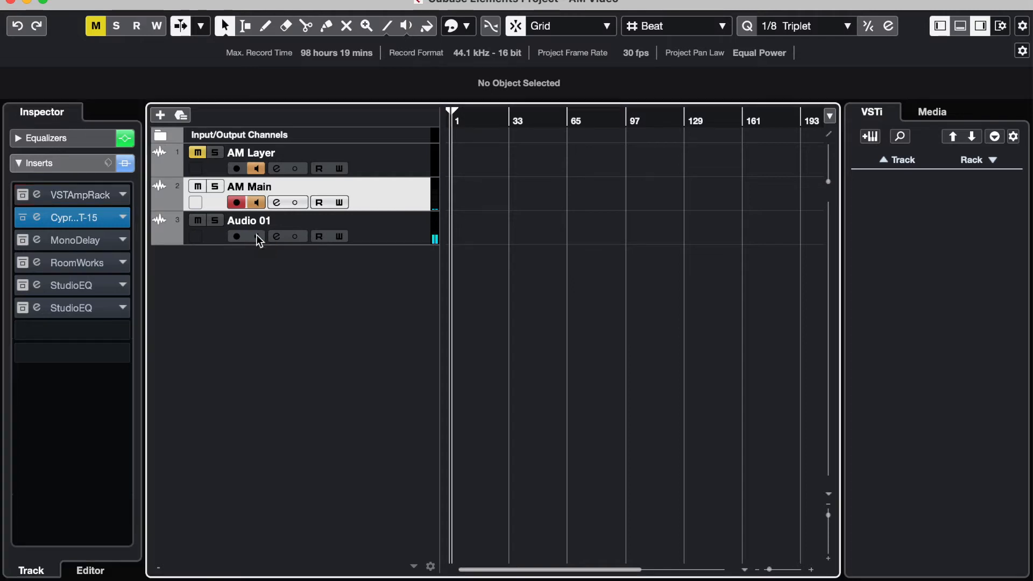
{"action": "left_click", "coordinate": [22, 196]}
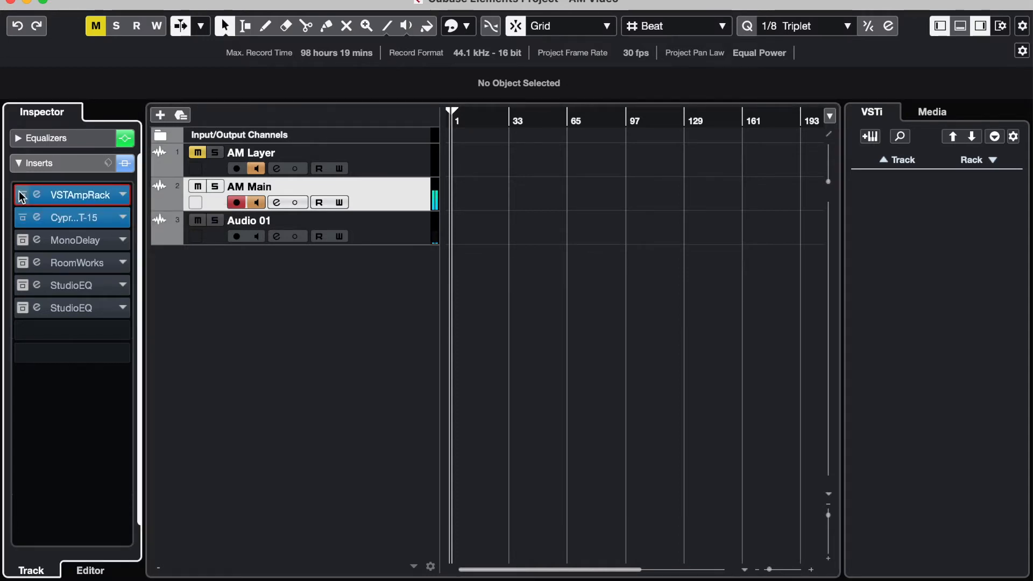
{"action": "left_click", "coordinate": [257, 237]}
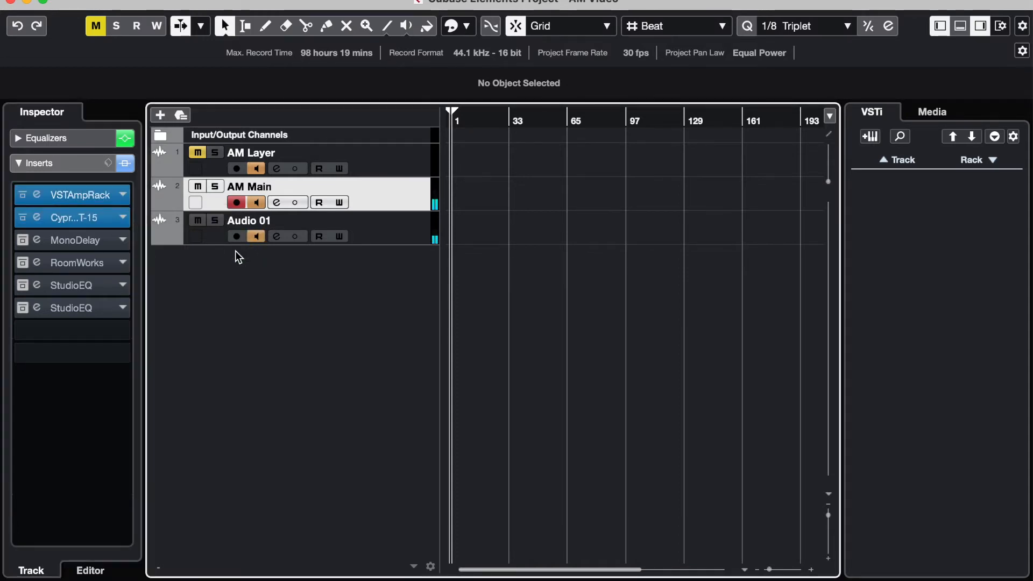
Step: Activate the MonoDelay, RoomWorks and both StudioEQ inserts on AM Main
{"action": "left_click", "coordinate": [21, 239]}
{"action": "left_click", "coordinate": [21, 239]}
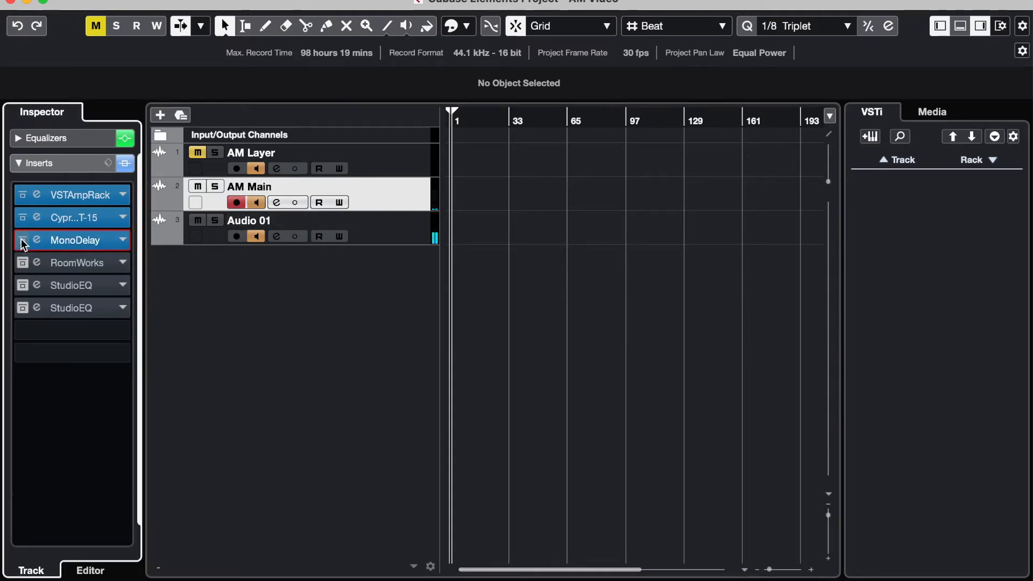
{"action": "left_click", "coordinate": [21, 262]}
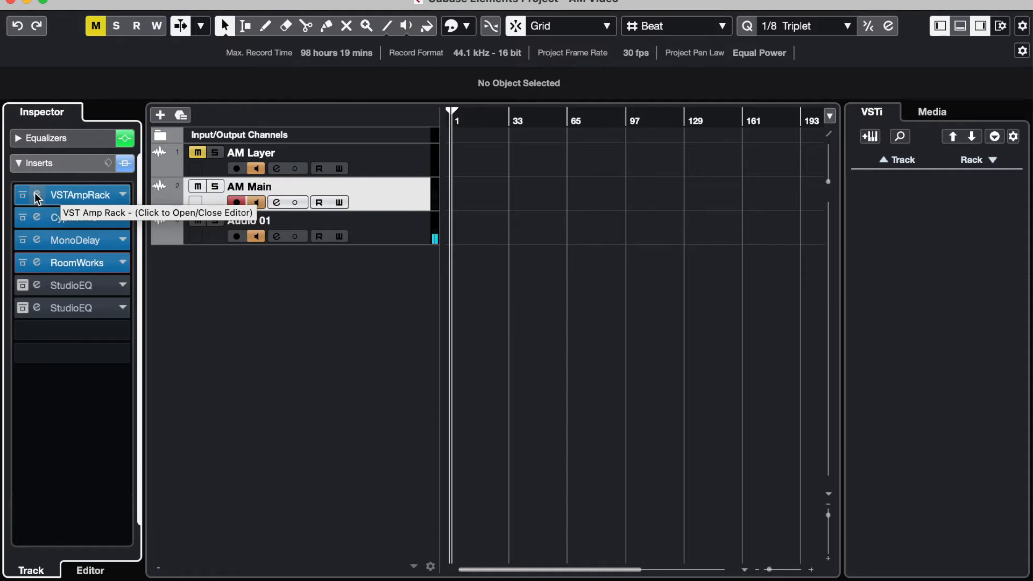
{"action": "left_click", "coordinate": [22, 285]}
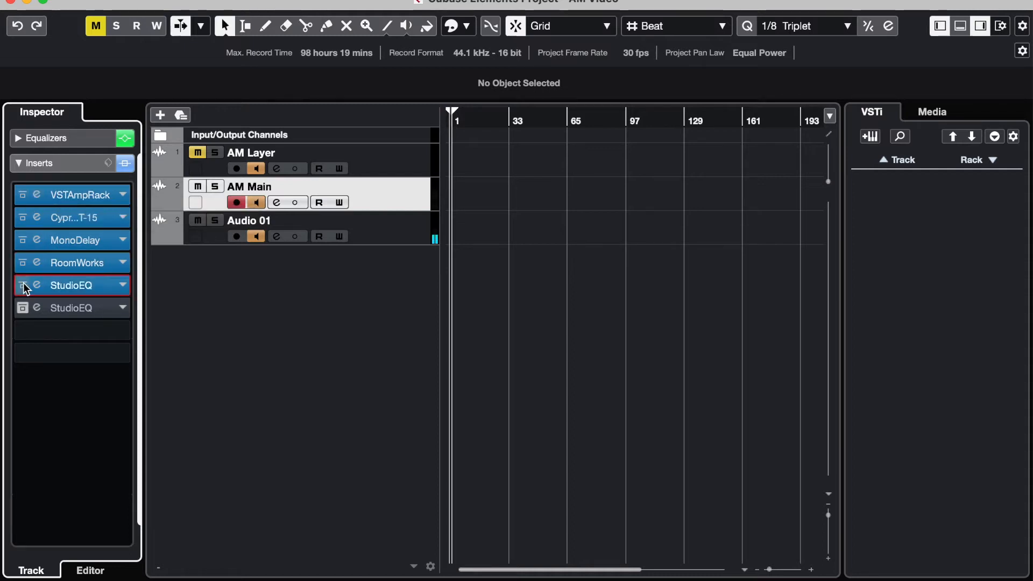
{"action": "left_click", "coordinate": [22, 307]}
Step: Review the curves and band settings of AM Main's two StudioEQ inserts one after the other
{"action": "left_click", "coordinate": [37, 285]}
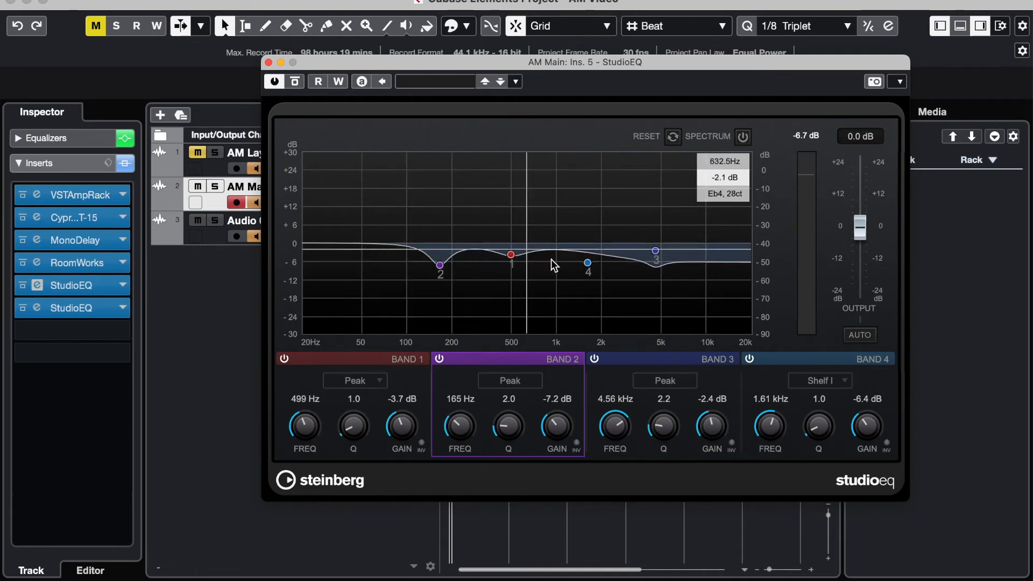
{"action": "left_click", "coordinate": [269, 63]}
{"action": "left_click", "coordinate": [37, 307]}
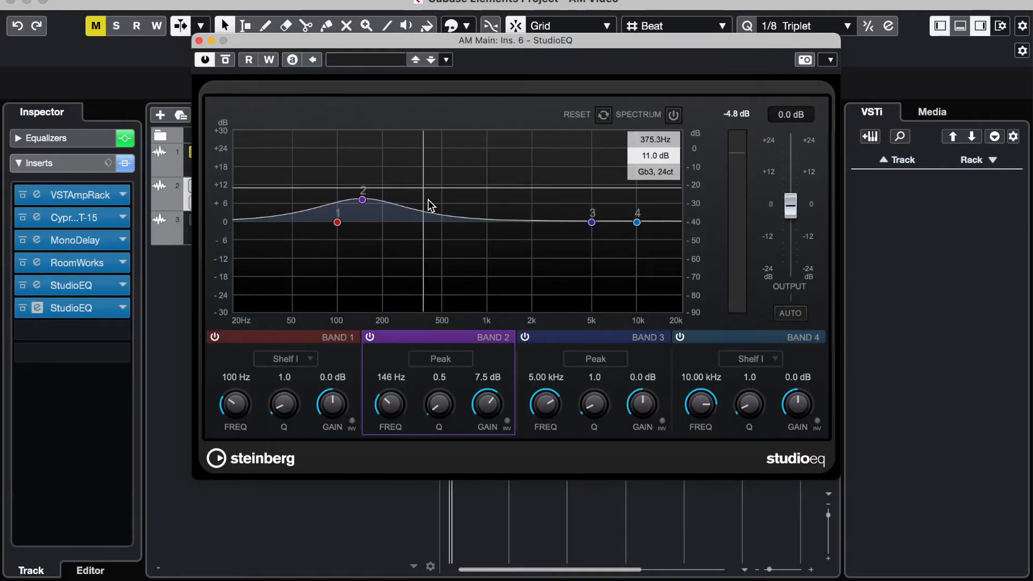
{"action": "left_click", "coordinate": [199, 41]}
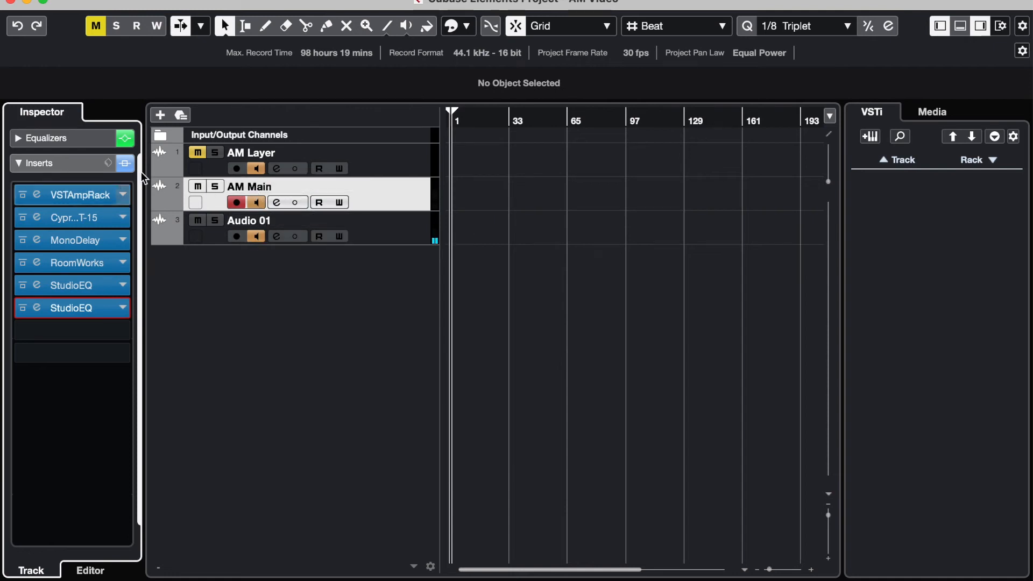
Step: Unmute the AM Layer track and review the curve of AM Main's second StudioEQ again
{"action": "left_click", "coordinate": [197, 154]}
{"action": "left_click", "coordinate": [268, 146]}
{"action": "left_click", "coordinate": [246, 185]}
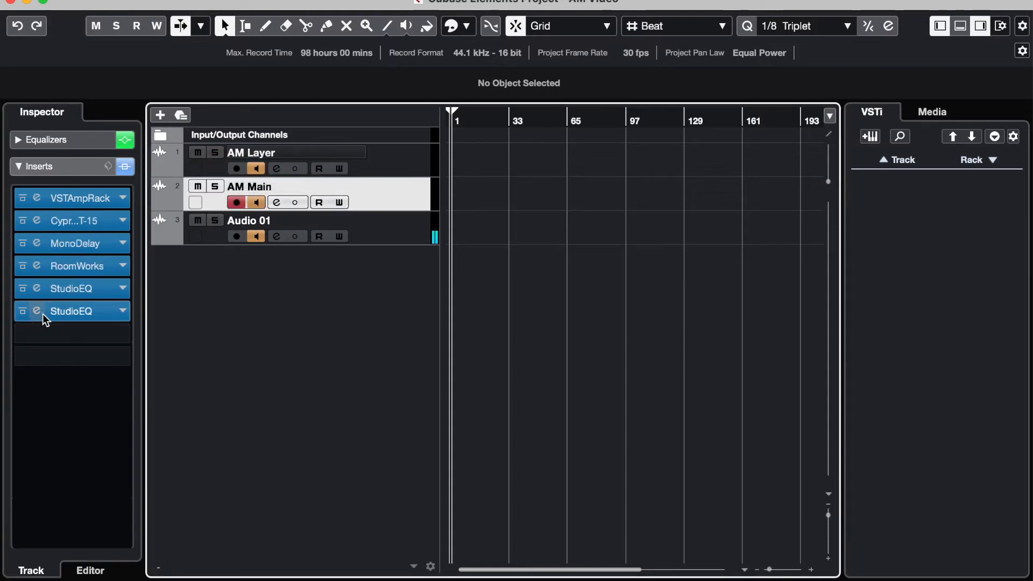
{"action": "left_click", "coordinate": [37, 311]}
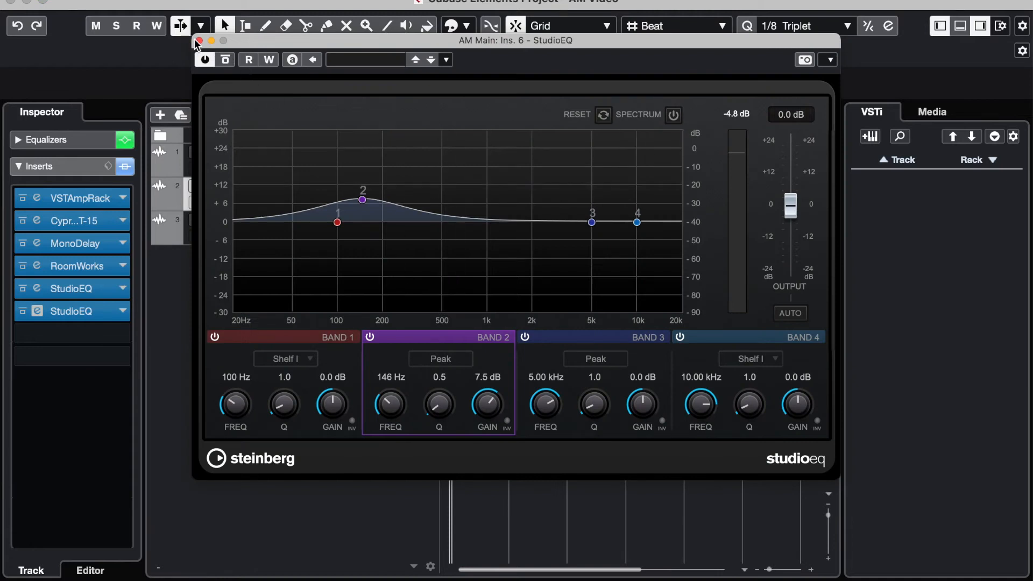
{"action": "left_click", "coordinate": [199, 42]}
Step: Select the AM Layer track and examine its SS-11X preamp insert, briefly toggling the TS7 mod section on and off
{"action": "left_click", "coordinate": [285, 156]}
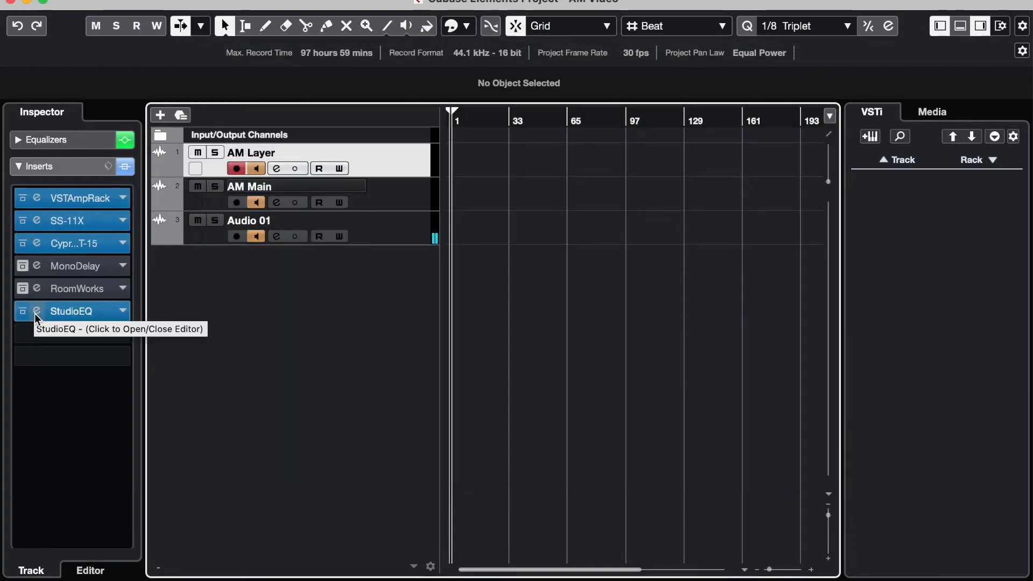
{"action": "left_click", "coordinate": [37, 224]}
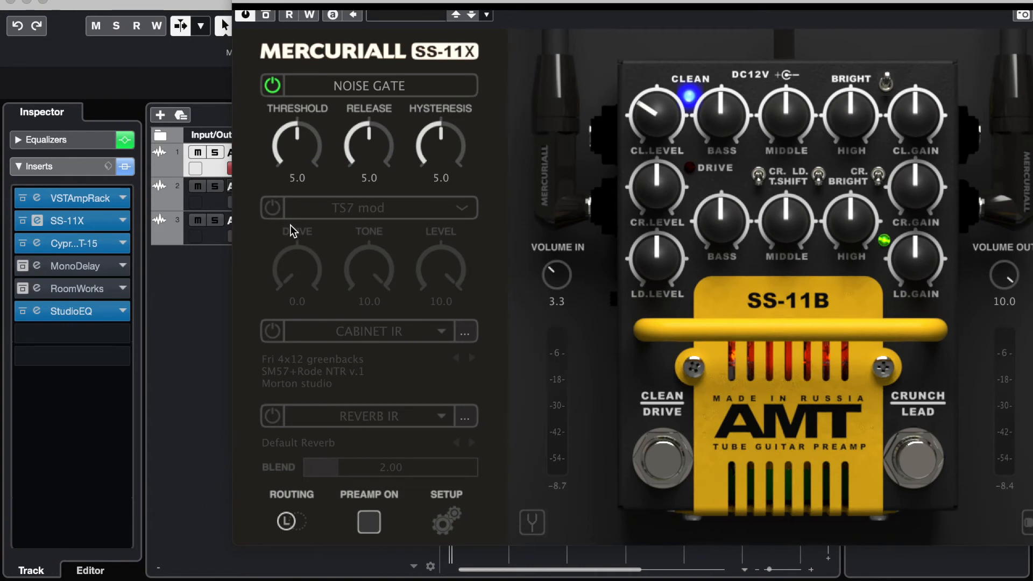
{"action": "left_click_drag", "start_coordinate": [526, 2], "coordinate": [500, 3]}
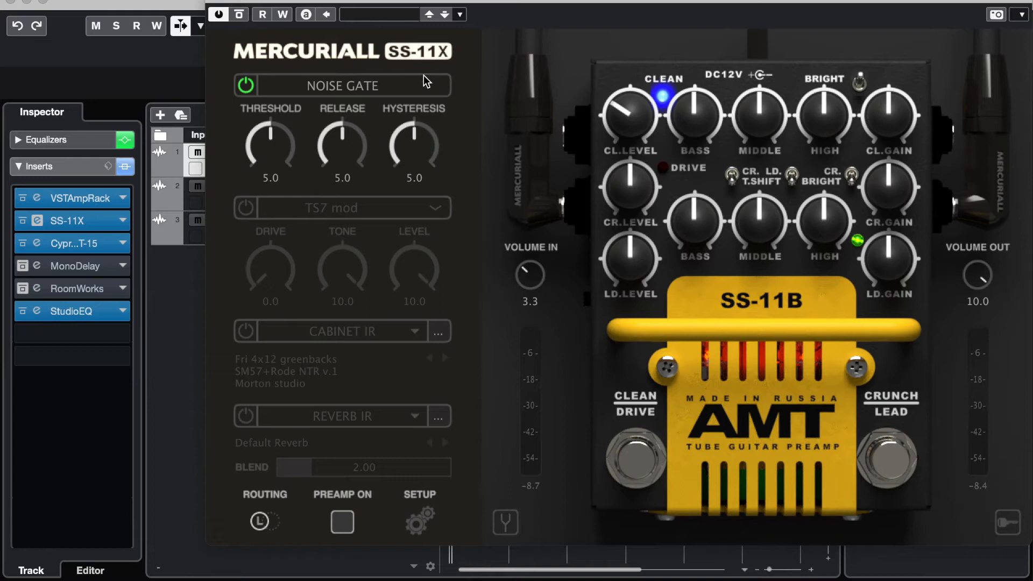
{"action": "left_click", "coordinate": [257, 207]}
{"action": "left_click", "coordinate": [249, 207]}
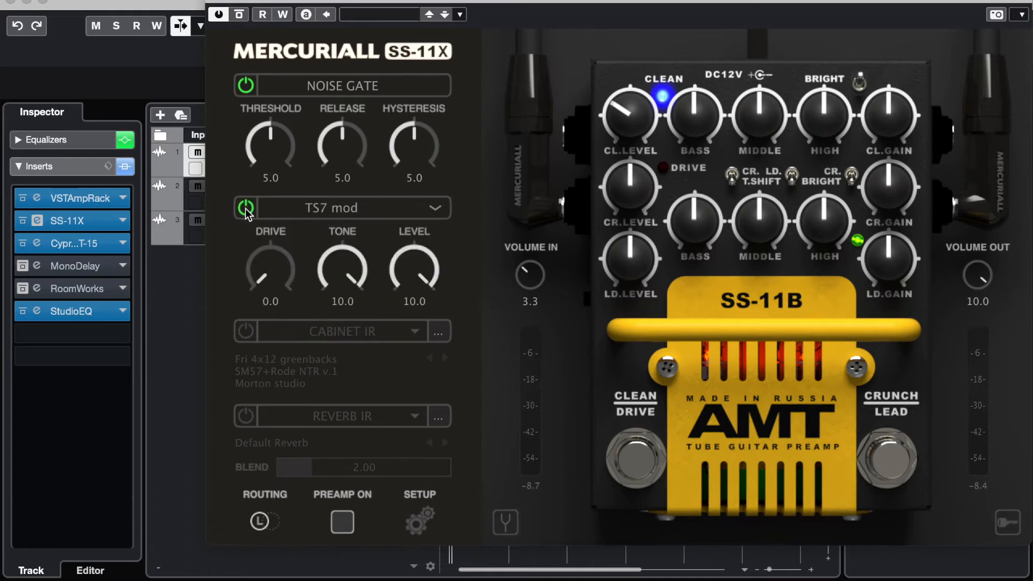
{"action": "left_click", "coordinate": [245, 207]}
{"action": "left_click", "coordinate": [245, 330]}
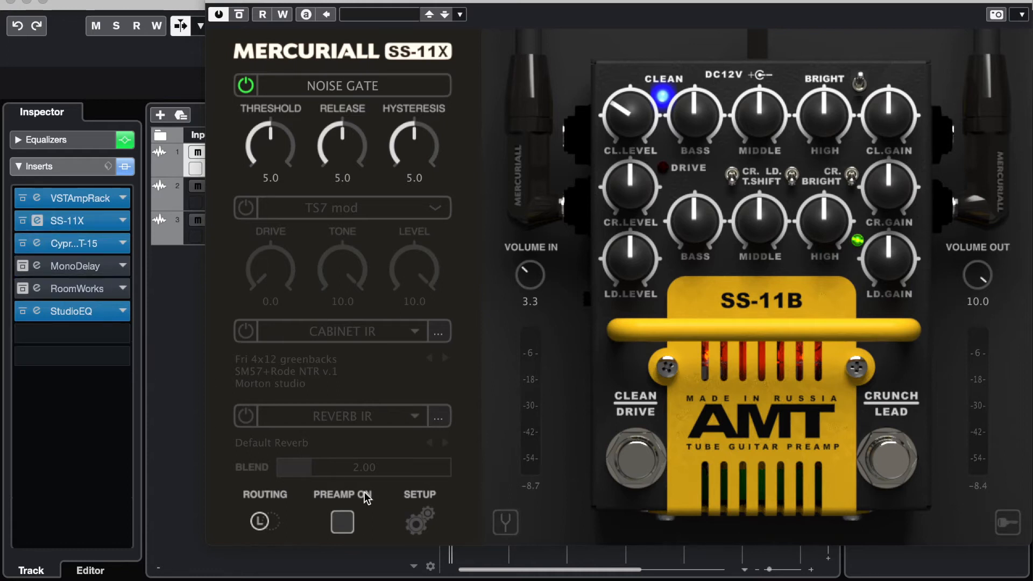
{"action": "left_click", "coordinate": [213, 2]}
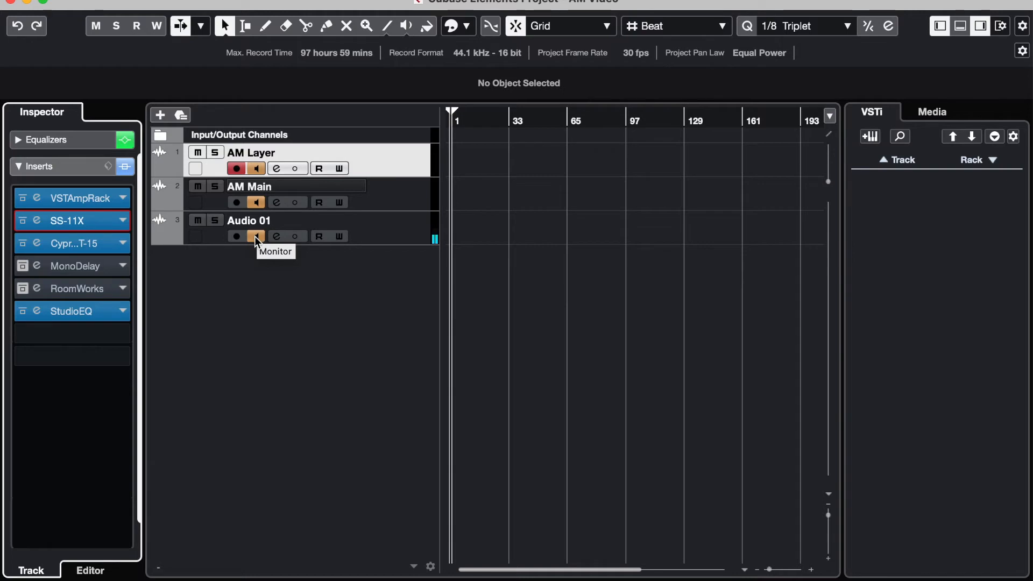
Step: Switch off monitoring on Audio 01 and AM Main to audition the AM Layer track alone
{"action": "left_click", "coordinate": [255, 237]}
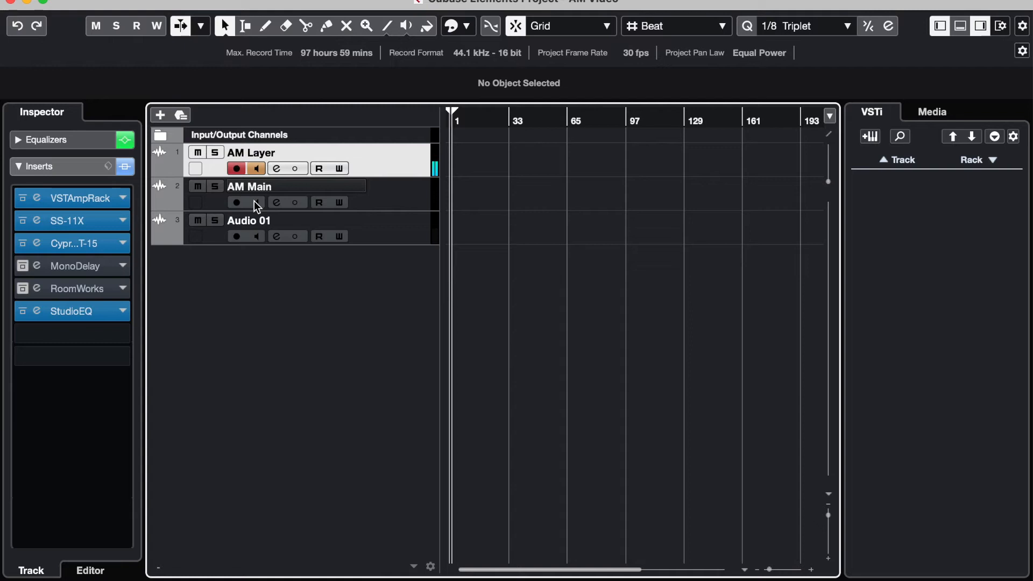
{"action": "left_click", "coordinate": [256, 202]}
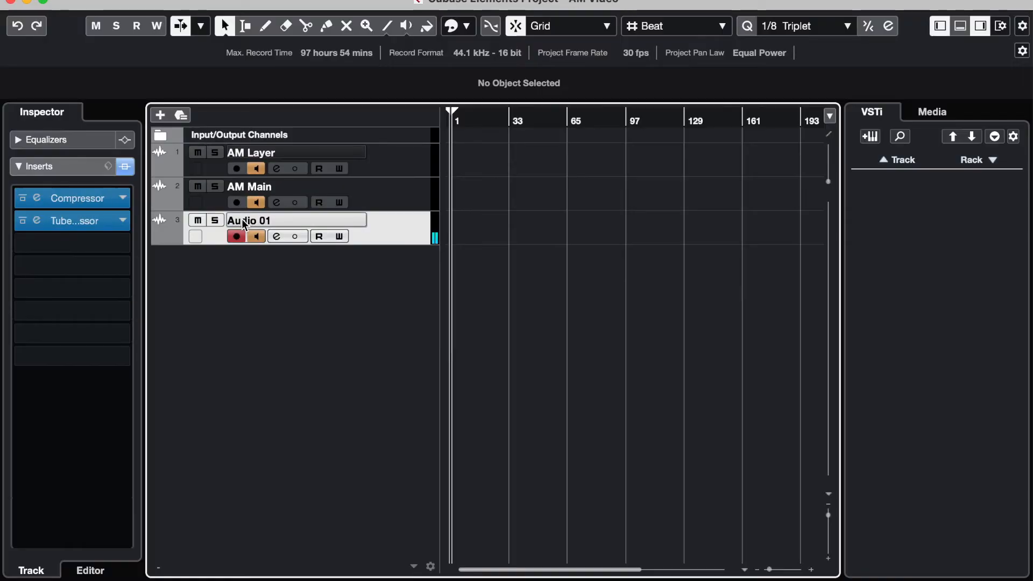
Step: Select the AM Layer track and review the noise gate and knob settings of its SS-11X preamp insert
{"action": "left_click", "coordinate": [301, 153]}
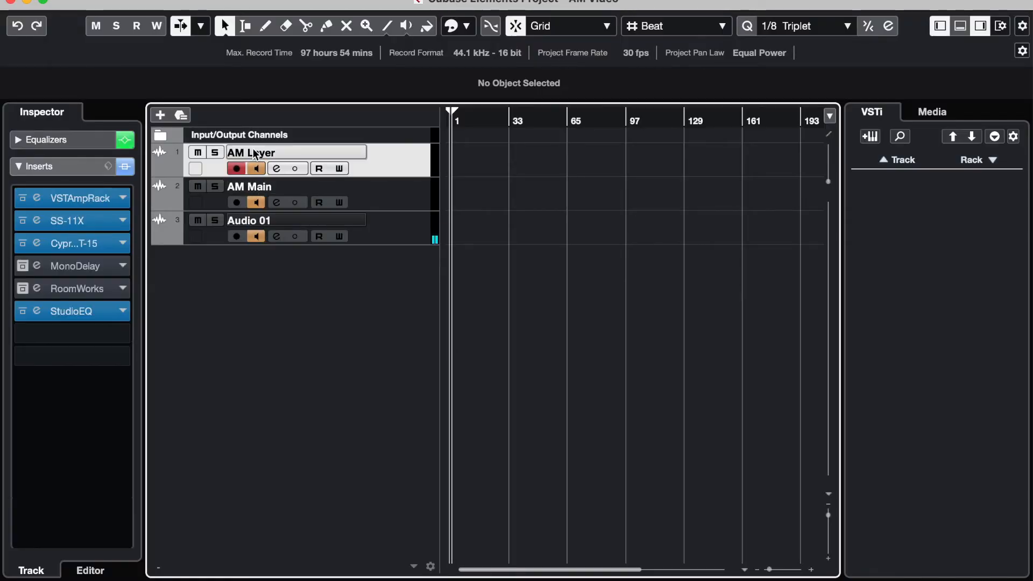
{"action": "left_click", "coordinate": [37, 220]}
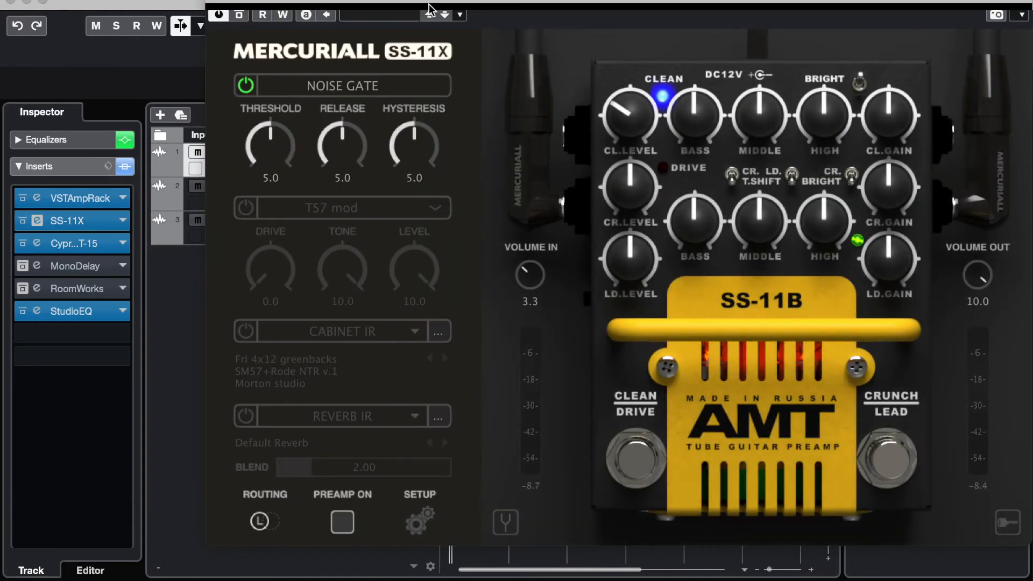
{"action": "left_click_drag", "start_coordinate": [430, 2], "coordinate": [415, 1]}
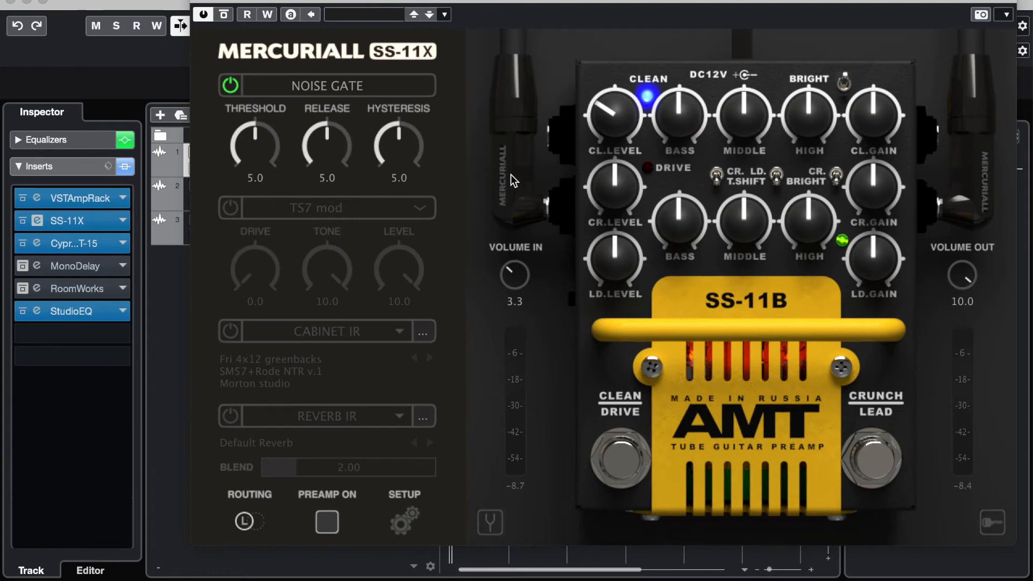
{"action": "left_click", "coordinate": [201, 3]}
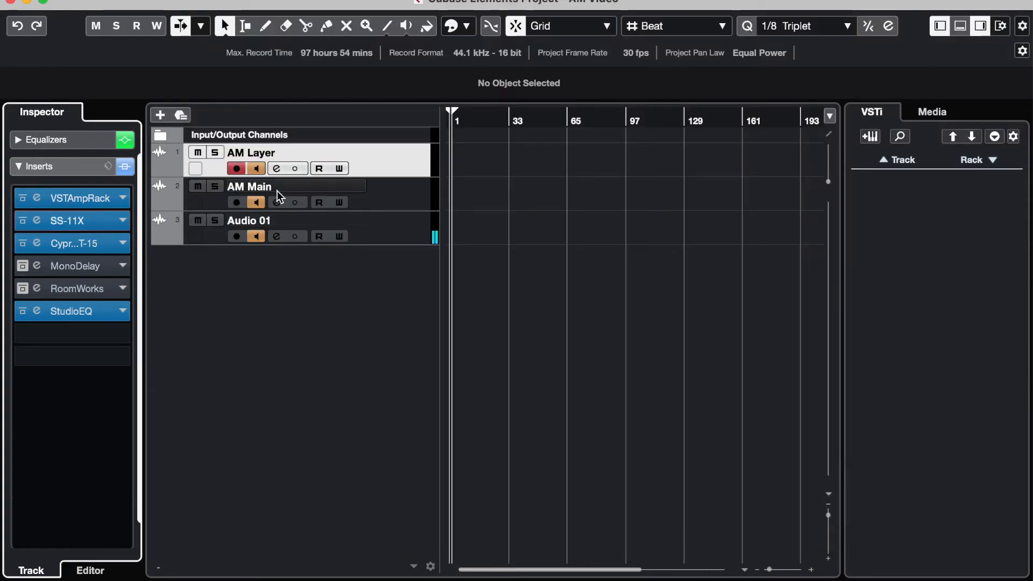
Step: Compare the insert chains of the AM Main, AM Layer and Audio 01 tracks by switching between them
{"action": "left_click", "coordinate": [189, 196]}
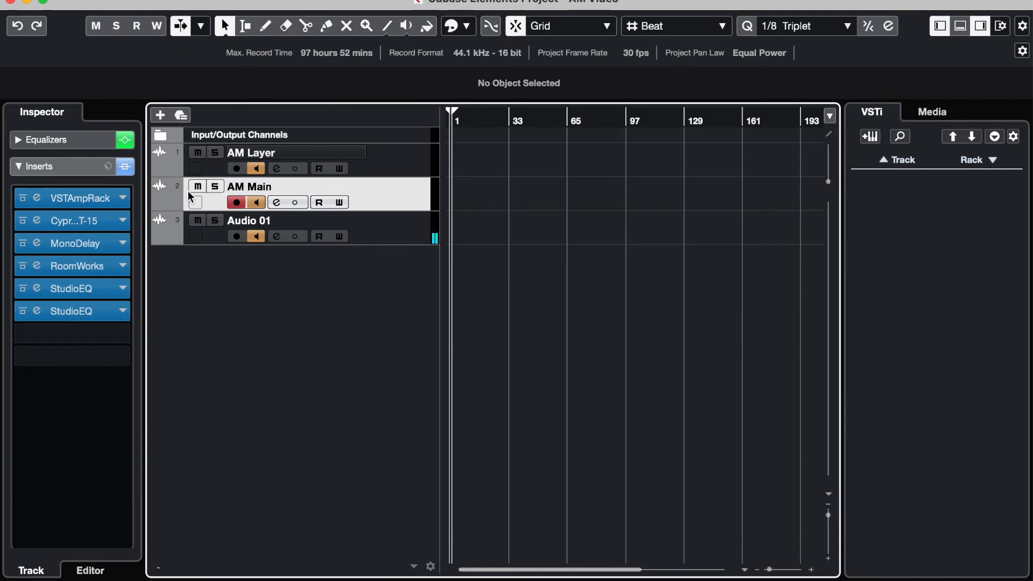
{"action": "left_click", "coordinate": [250, 151]}
{"action": "left_click", "coordinate": [251, 186]}
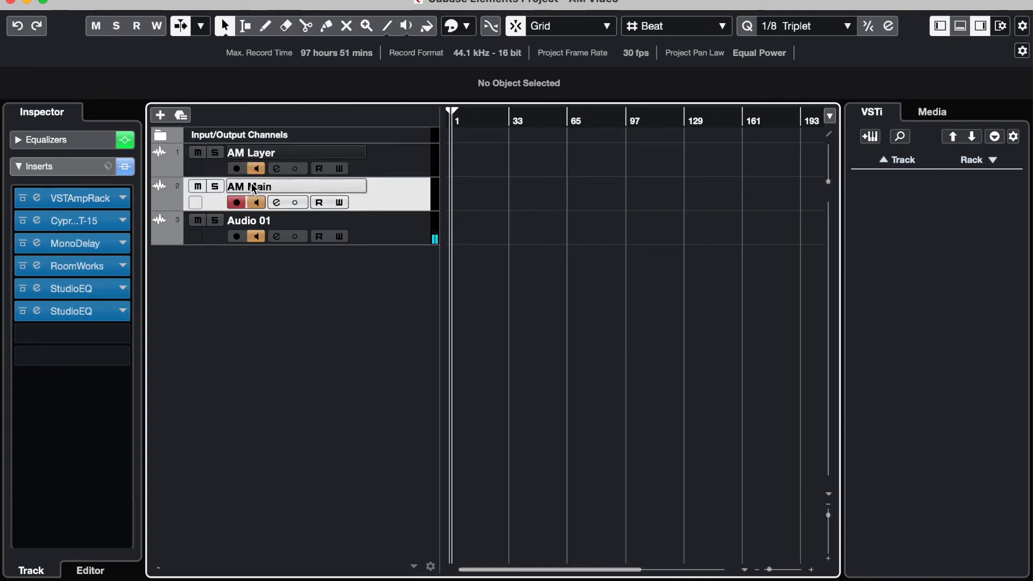
{"action": "left_click", "coordinate": [252, 154]}
{"action": "left_click", "coordinate": [263, 224]}
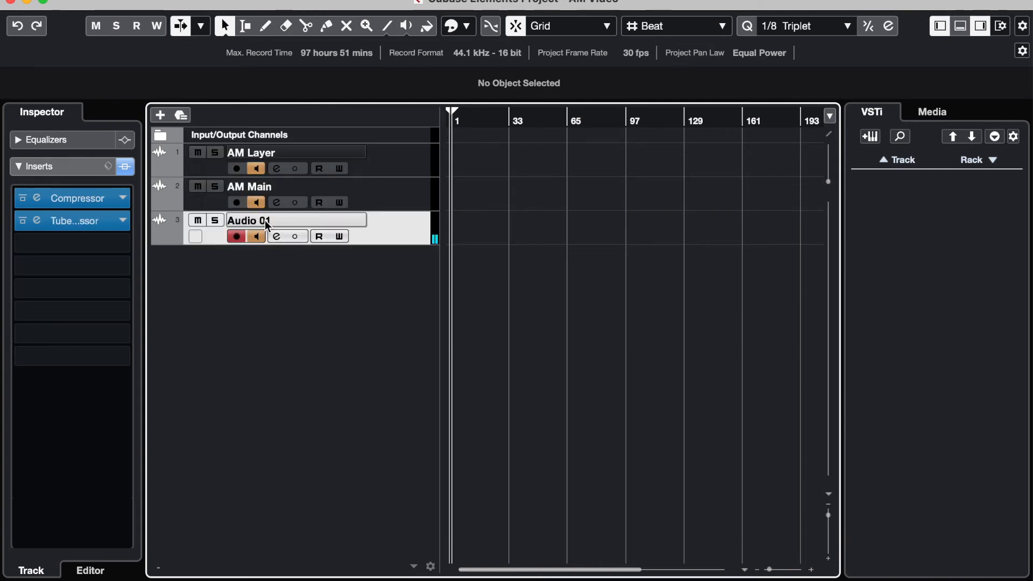
{"action": "left_click", "coordinate": [252, 187]}
{"action": "left_click", "coordinate": [248, 149]}
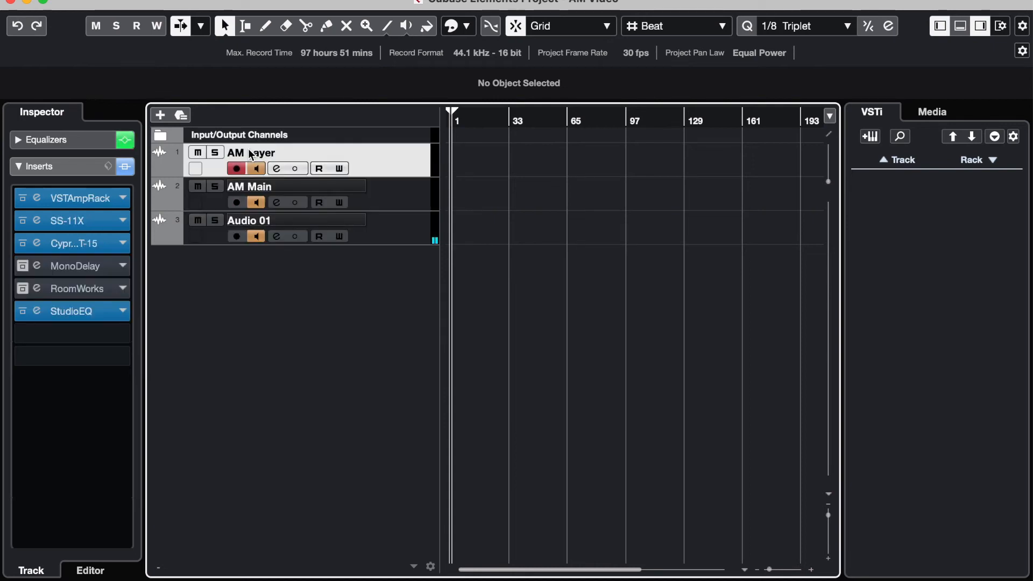
{"action": "left_click", "coordinate": [258, 188]}
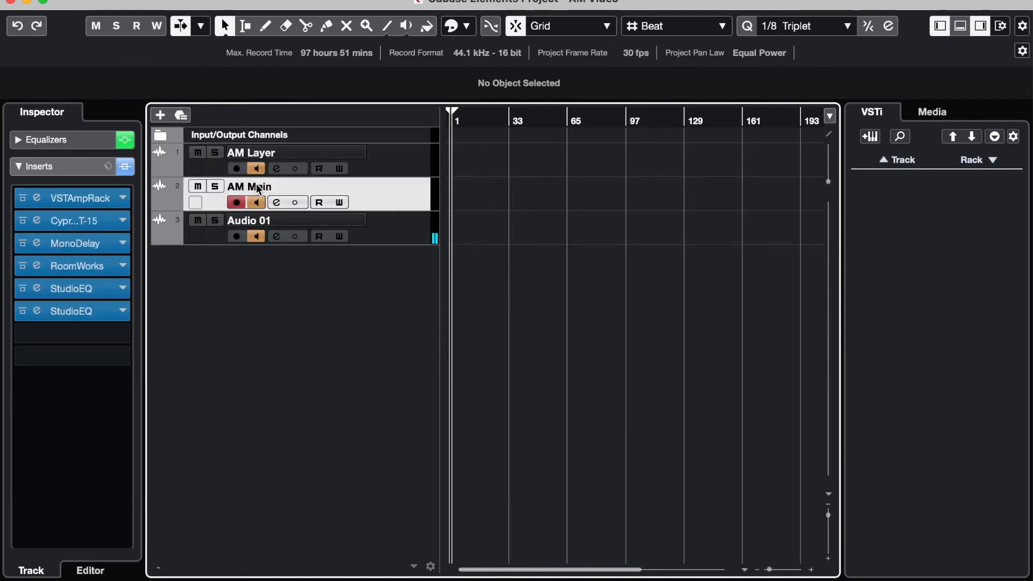
{"action": "left_click", "coordinate": [248, 148]}
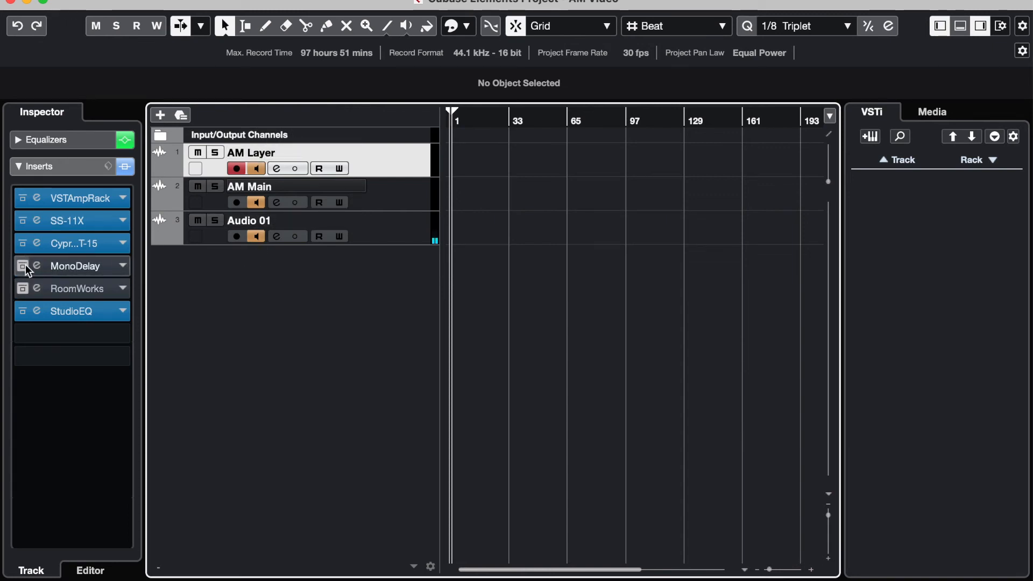
Step: Toggle track monitoring to audition AM Main and AM Layer separately, and review AM Layer's SS-11X preamp again
{"action": "left_click", "coordinate": [256, 237]}
{"action": "left_click", "coordinate": [254, 169]}
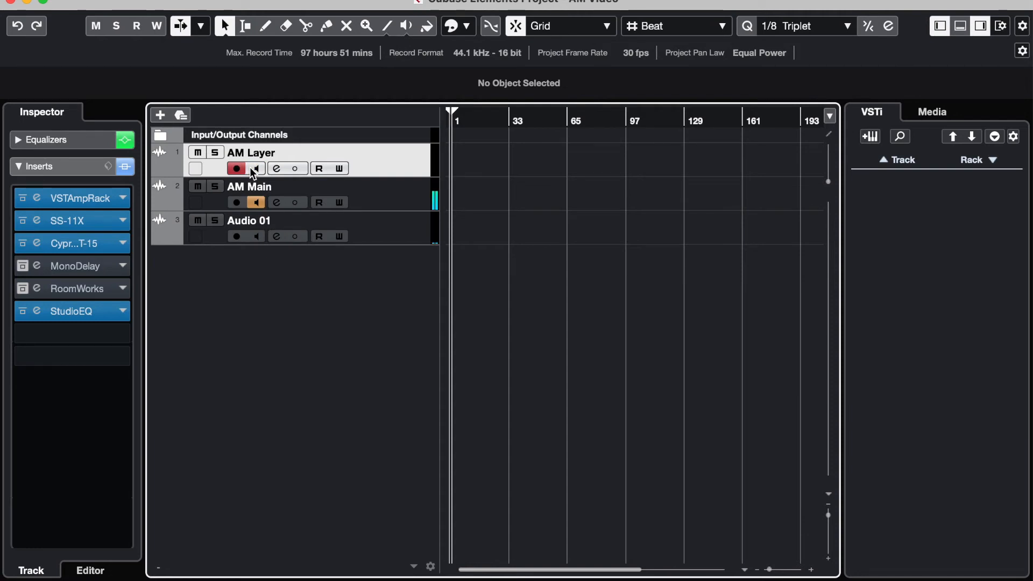
{"action": "left_click", "coordinate": [255, 169]}
{"action": "left_click", "coordinate": [255, 203]}
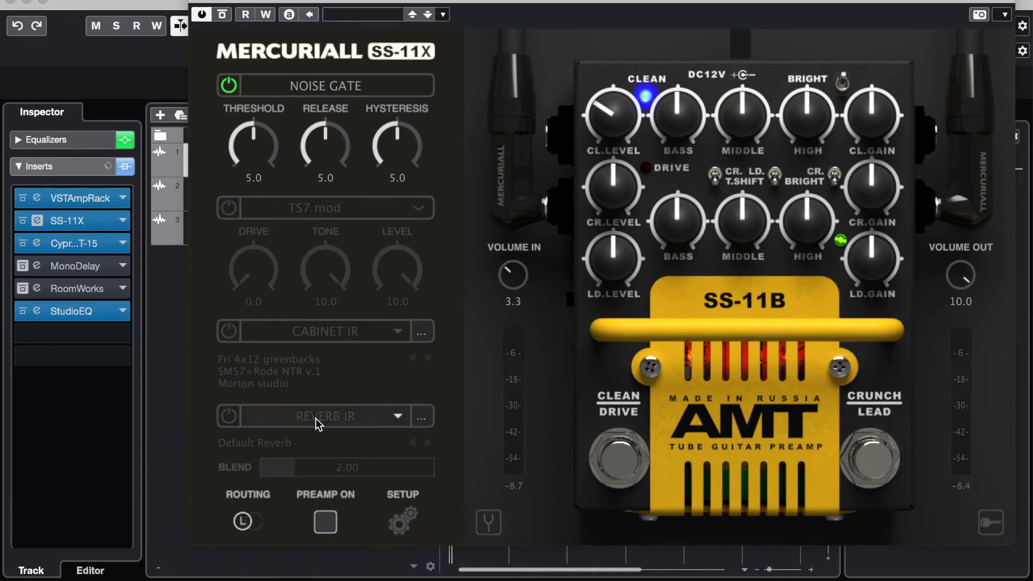
{"action": "left_click", "coordinate": [194, 2]}
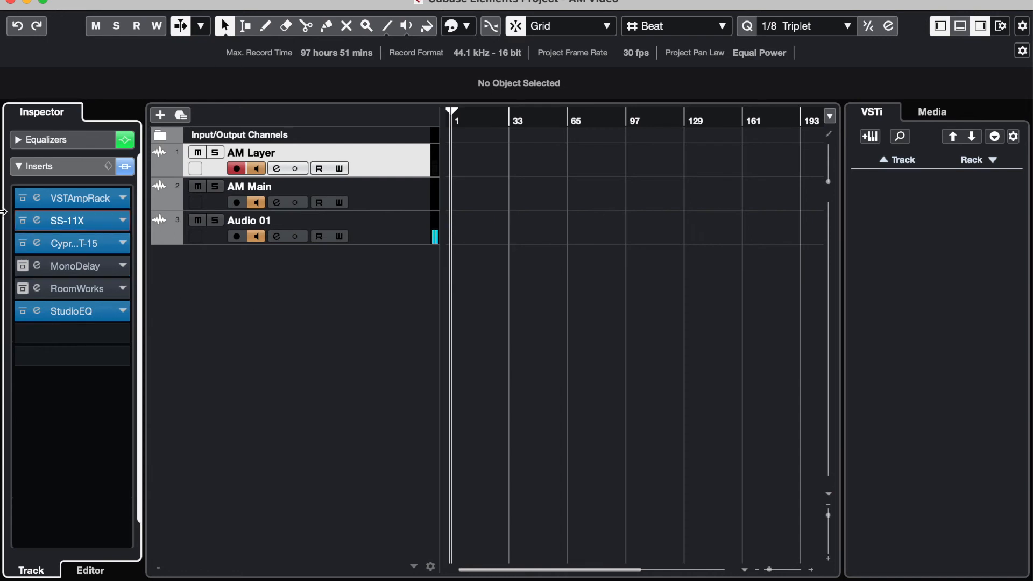
Step: Select AM Main and review its Cypress TT-15 amp and the gate and fuzz pedals in its VST Amp Rack
{"action": "left_click", "coordinate": [294, 191]}
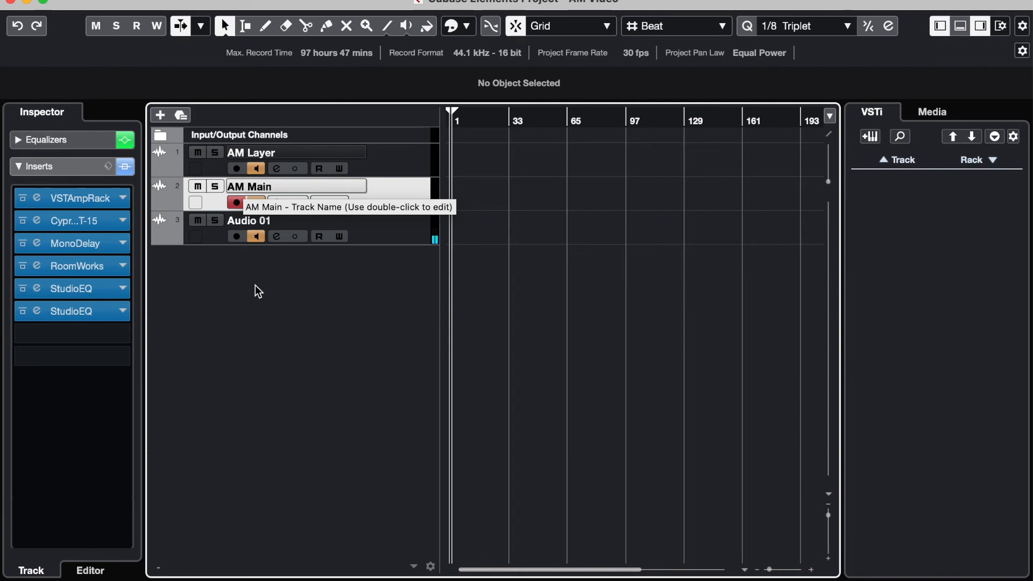
{"action": "left_click", "coordinate": [48, 221]}
{"action": "left_click", "coordinate": [49, 221]}
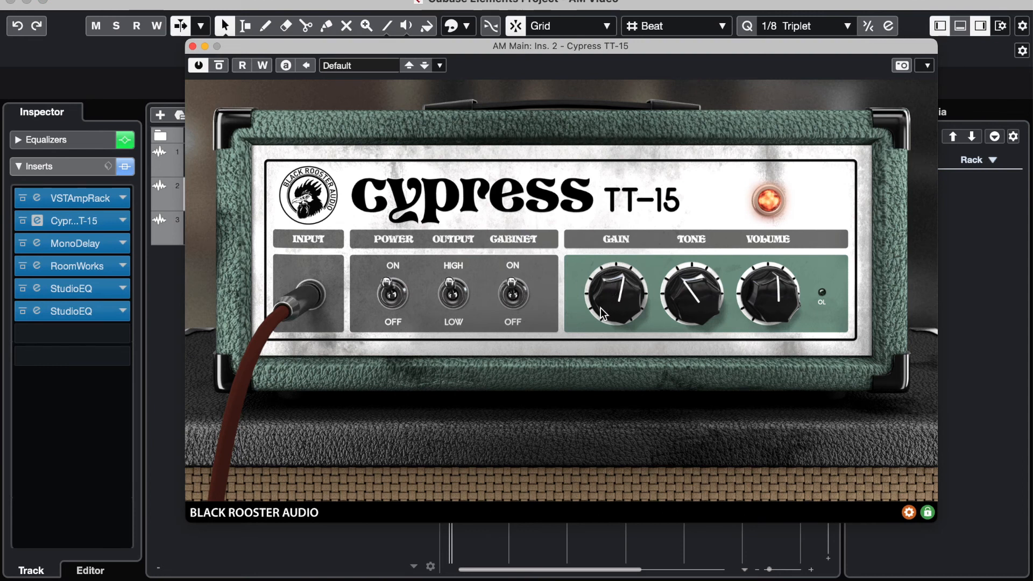
{"action": "left_click", "coordinate": [193, 46]}
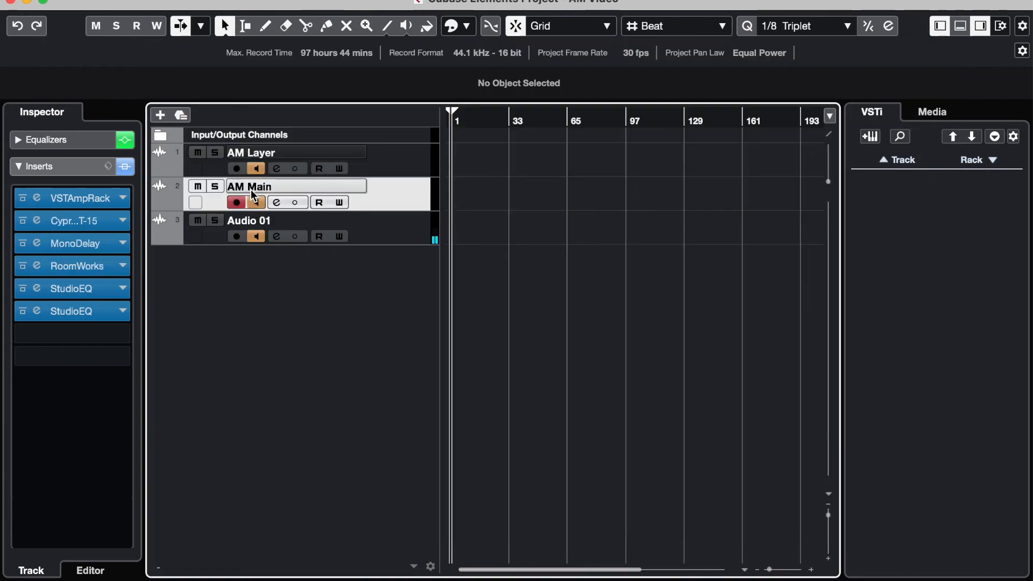
{"action": "left_click", "coordinate": [38, 221]}
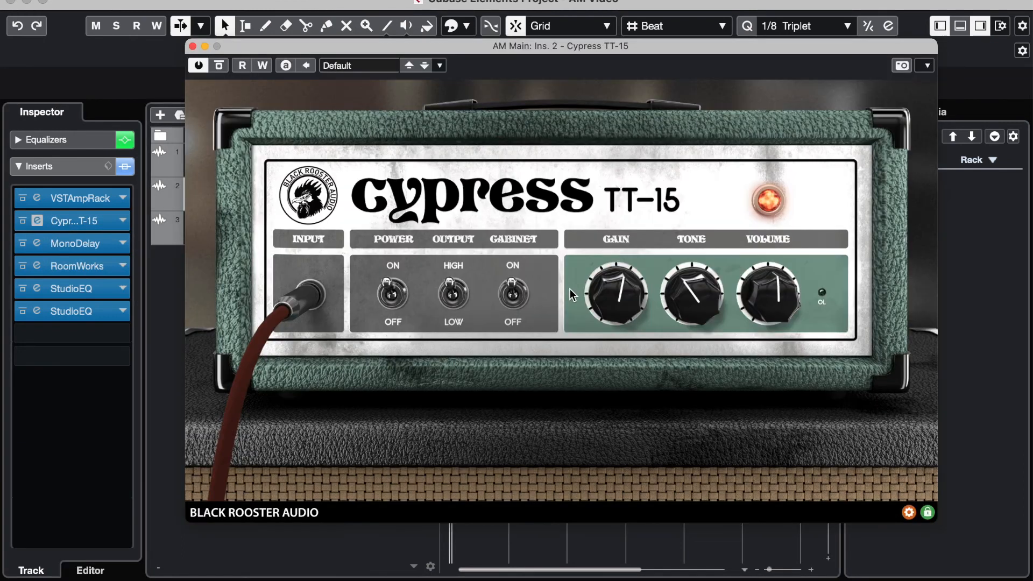
{"action": "left_click", "coordinate": [192, 46]}
{"action": "left_click", "coordinate": [36, 201]}
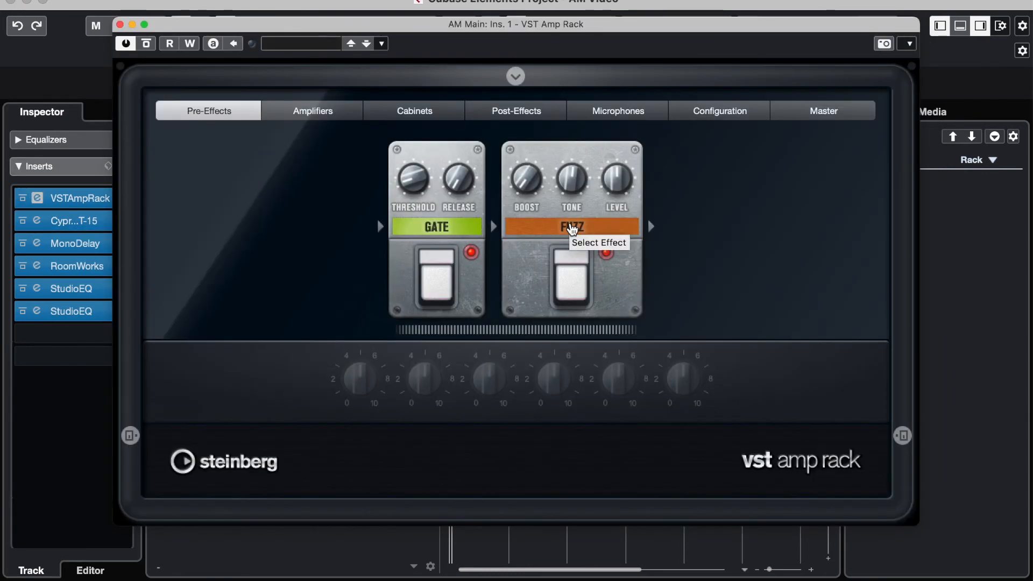
{"action": "left_click", "coordinate": [120, 24]}
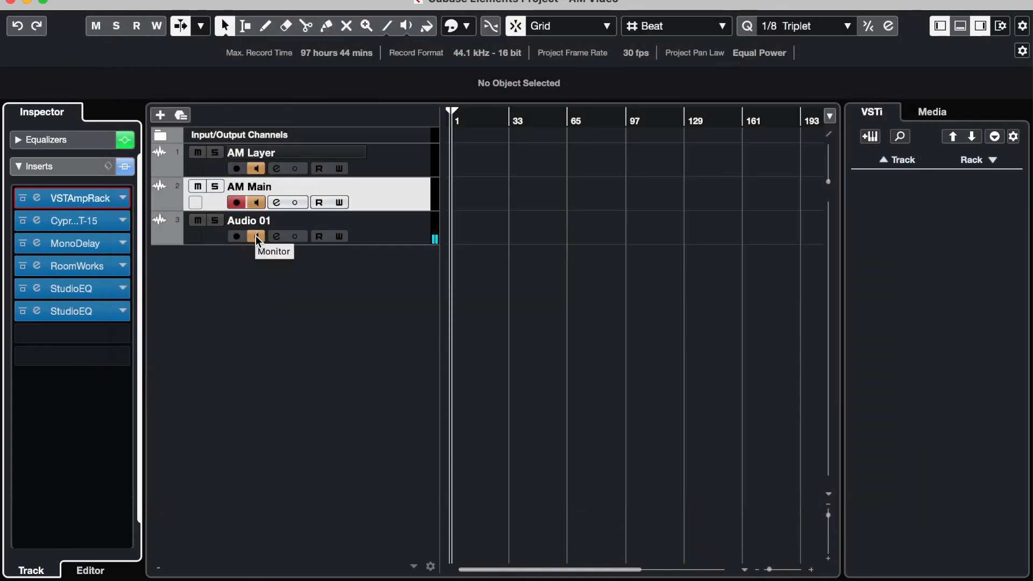
Step: Add Big Goat to AM Main's inserts, bypass VSTAmpRack, and move Big Goat to the second slot ahead of Cypress TT-15
{"action": "left_click", "coordinate": [51, 335]}
{"action": "key", "text": "Return"}
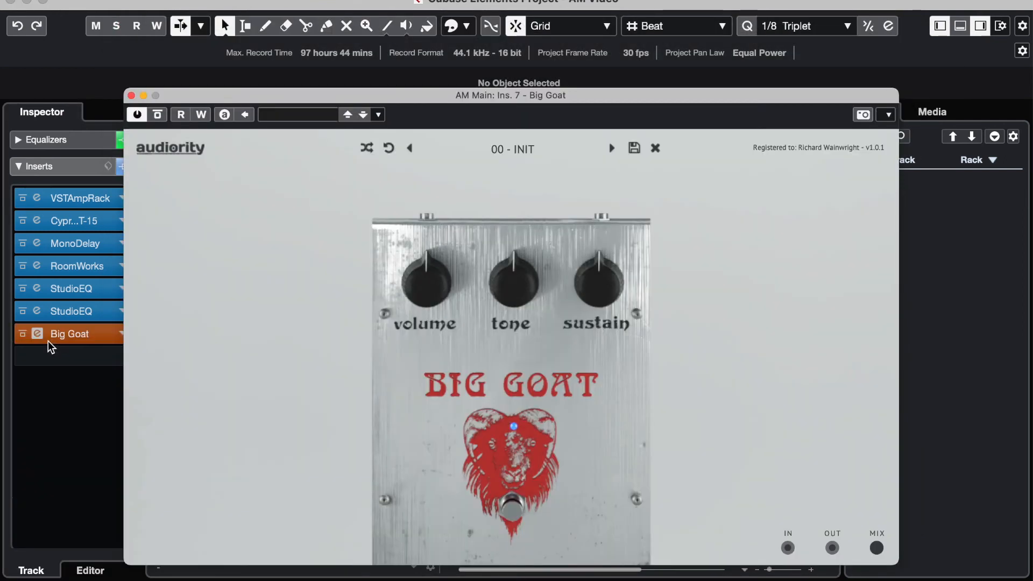
{"action": "left_click", "coordinate": [22, 198]}
{"action": "left_click_drag", "start_coordinate": [66, 336], "coordinate": [64, 220]}
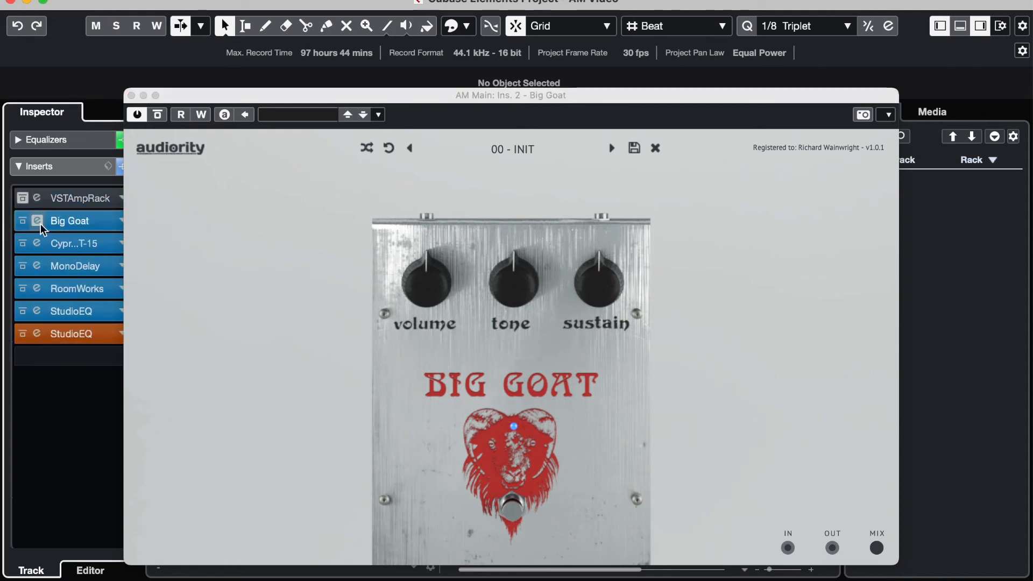
{"action": "left_click", "coordinate": [131, 95]}
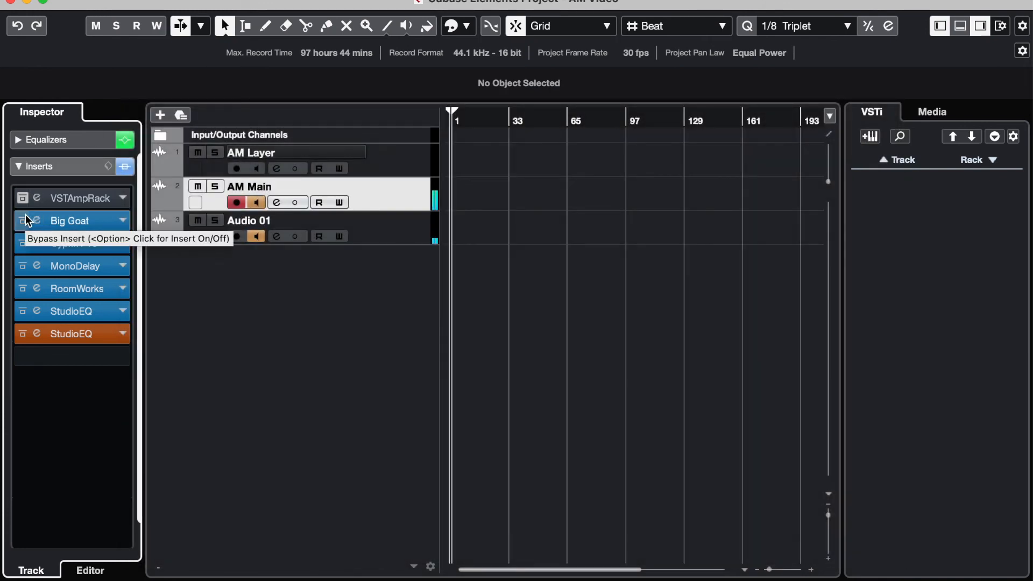
Step: Audition AM Main with Big Goat, then bypass Big Goat and re-enable VSTAmpRack to compare the two fuzzes
{"action": "left_click", "coordinate": [257, 236]}
{"action": "left_click", "coordinate": [257, 236]}
{"action": "left_click", "coordinate": [22, 220]}
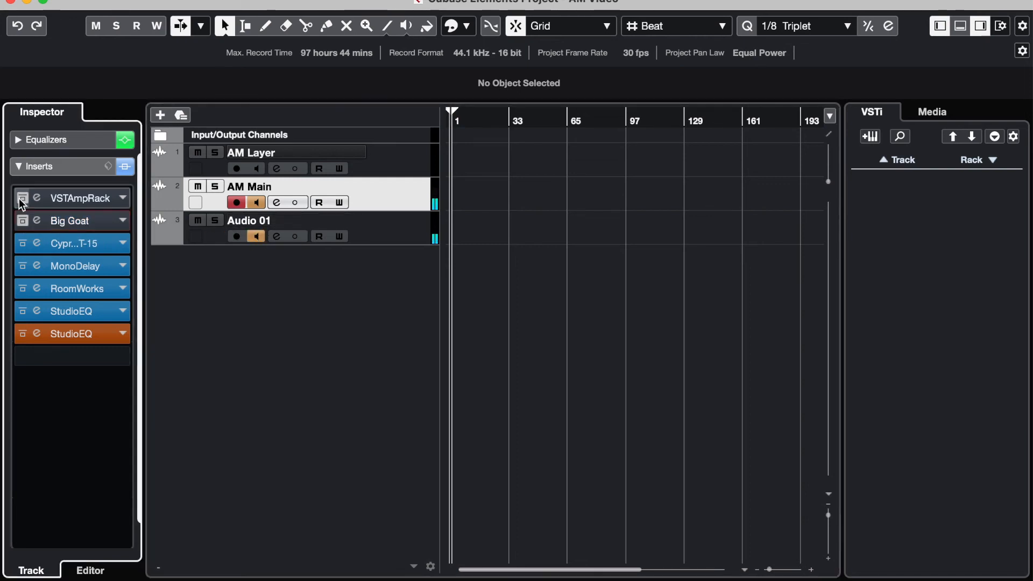
{"action": "left_click", "coordinate": [22, 198]}
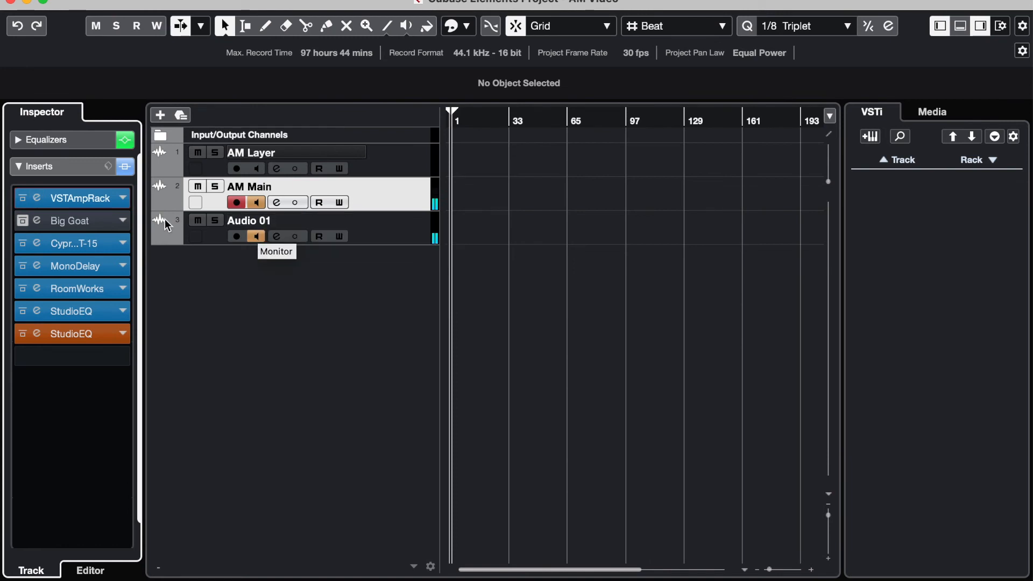
Step: Remove Big Goat from AM Main's inserts, discarding its changes
{"action": "left_click", "coordinate": [59, 220]}
{"action": "left_click", "coordinate": [58, 248]}
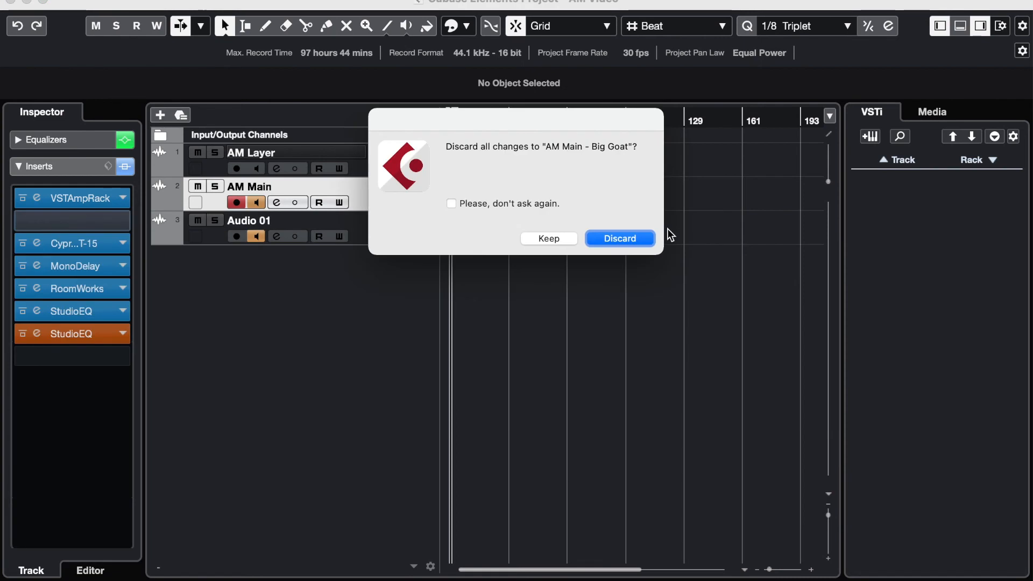
{"action": "left_click", "coordinate": [610, 238]}
Step: Review AM Main's VST Amp Rack pre-effects again and compare the insert chains of Audio 01 and AM Main
{"action": "left_click", "coordinate": [47, 195]}
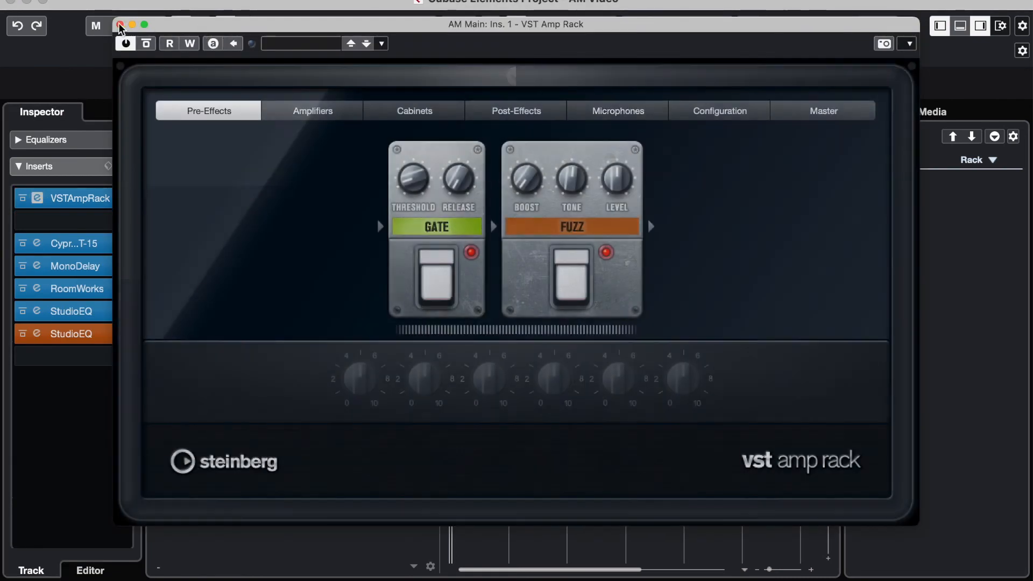
{"action": "left_click", "coordinate": [119, 26]}
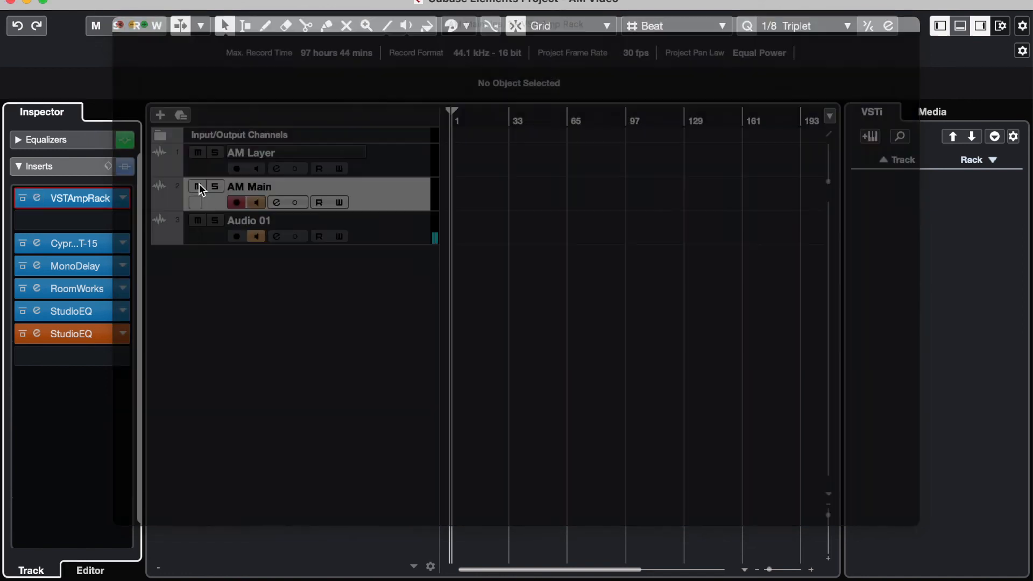
{"action": "left_click", "coordinate": [299, 223]}
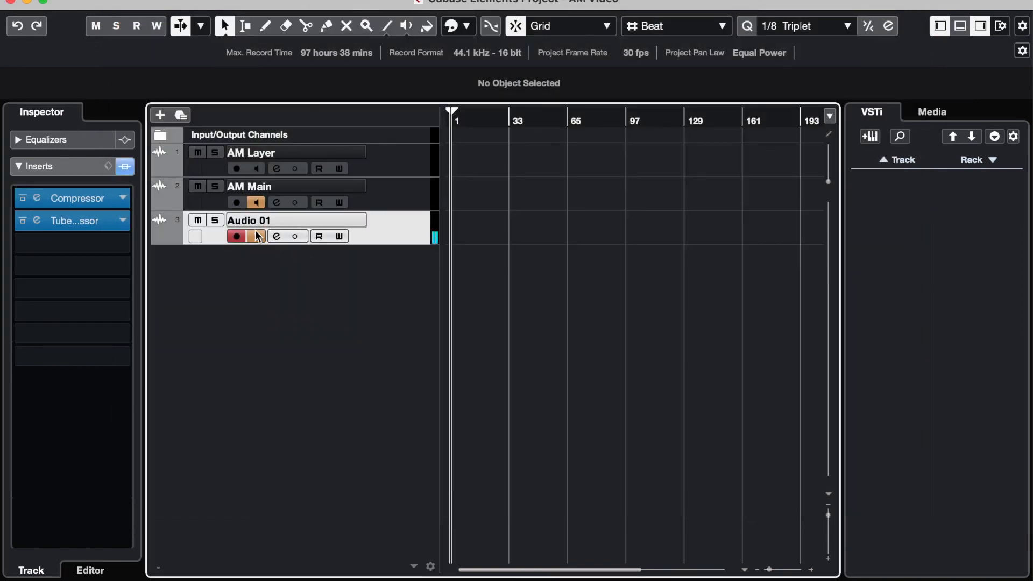
{"action": "left_click", "coordinate": [247, 186]}
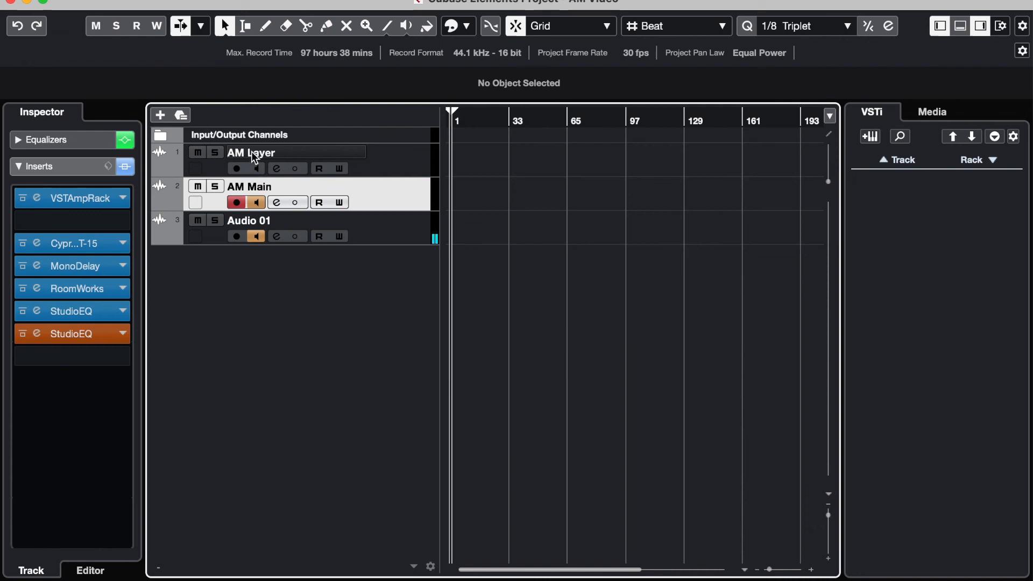
Step: Turn monitoring on for AM Layer, then select that track and review its SS-11X preamp settings
{"action": "left_click", "coordinate": [254, 167]}
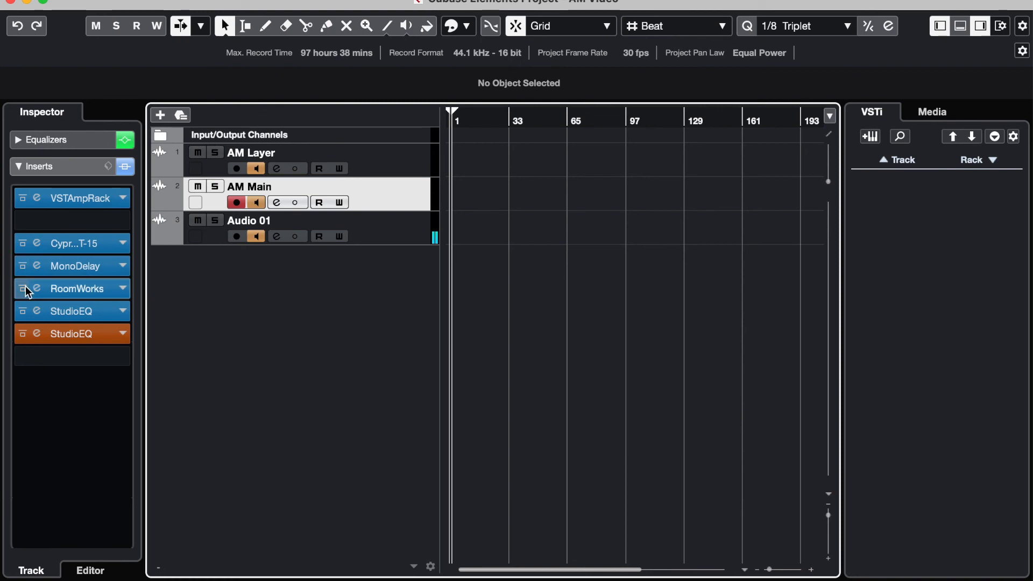
{"action": "left_click", "coordinate": [243, 148]}
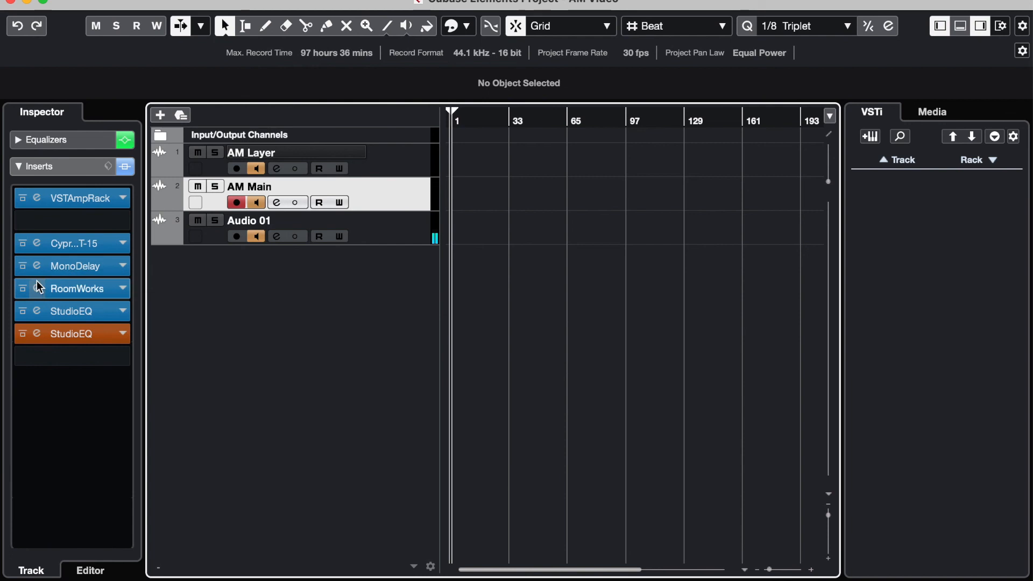
{"action": "left_click", "coordinate": [251, 151]}
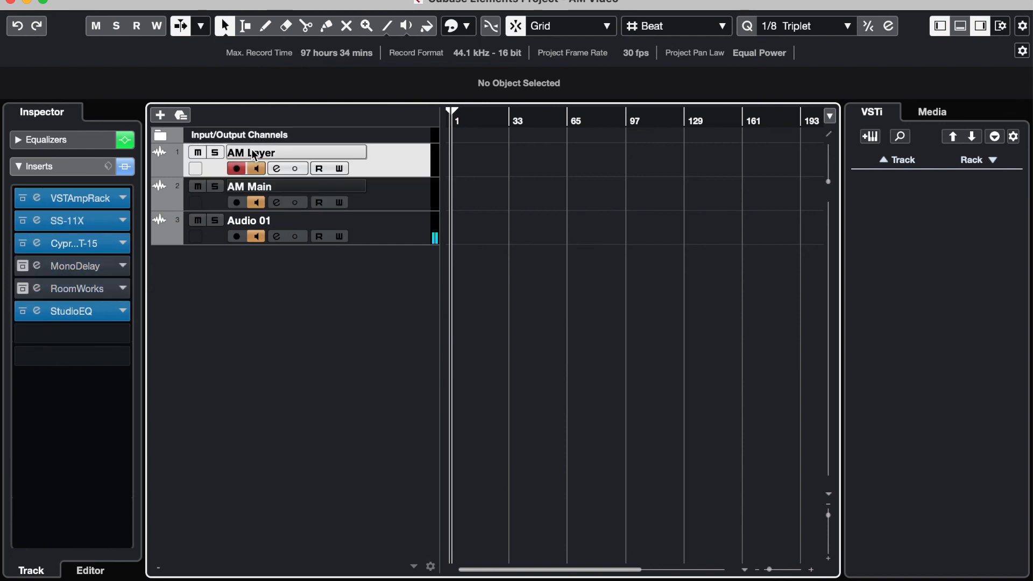
{"action": "left_click", "coordinate": [38, 224]}
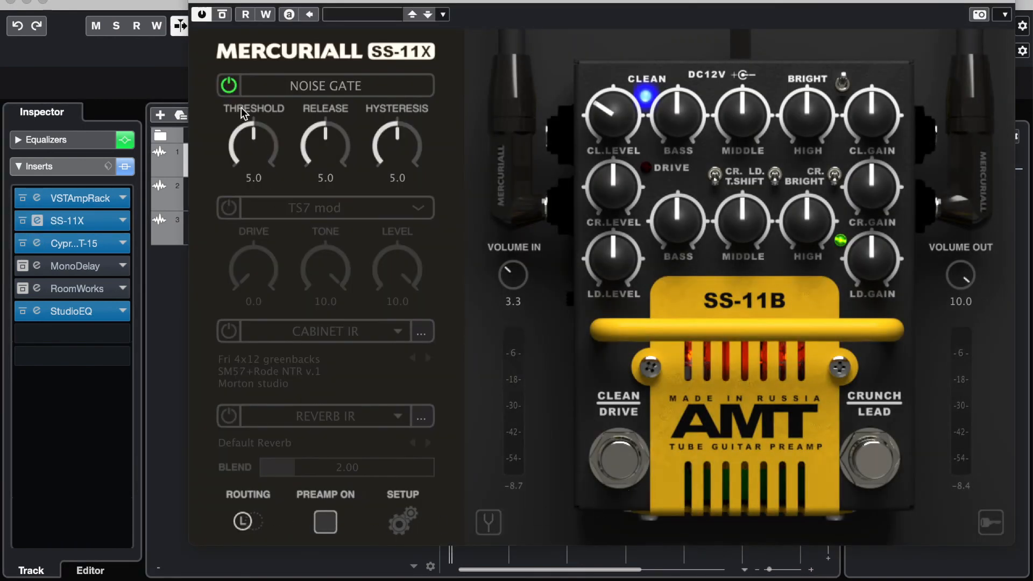
{"action": "left_click", "coordinate": [197, 1]}
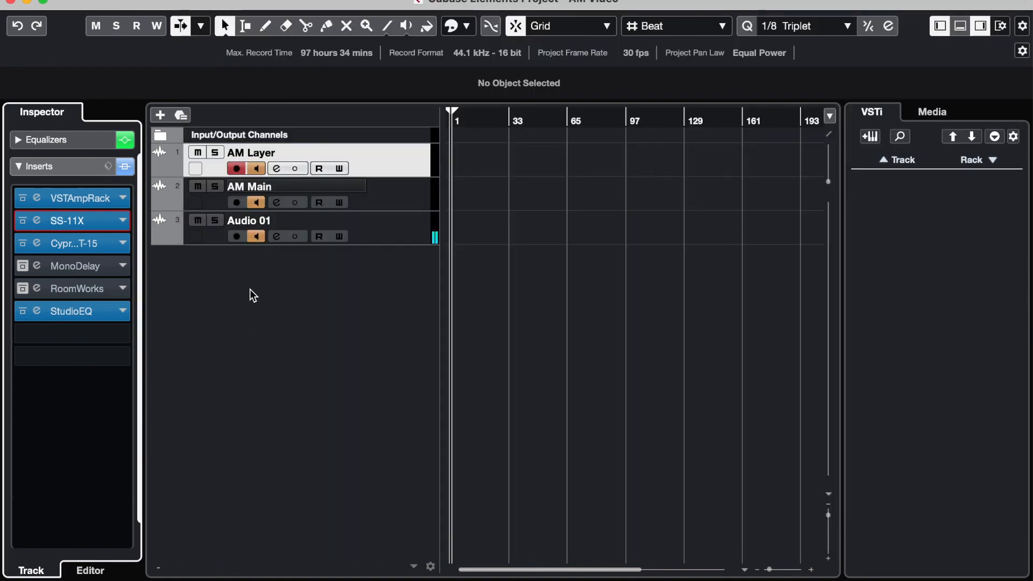